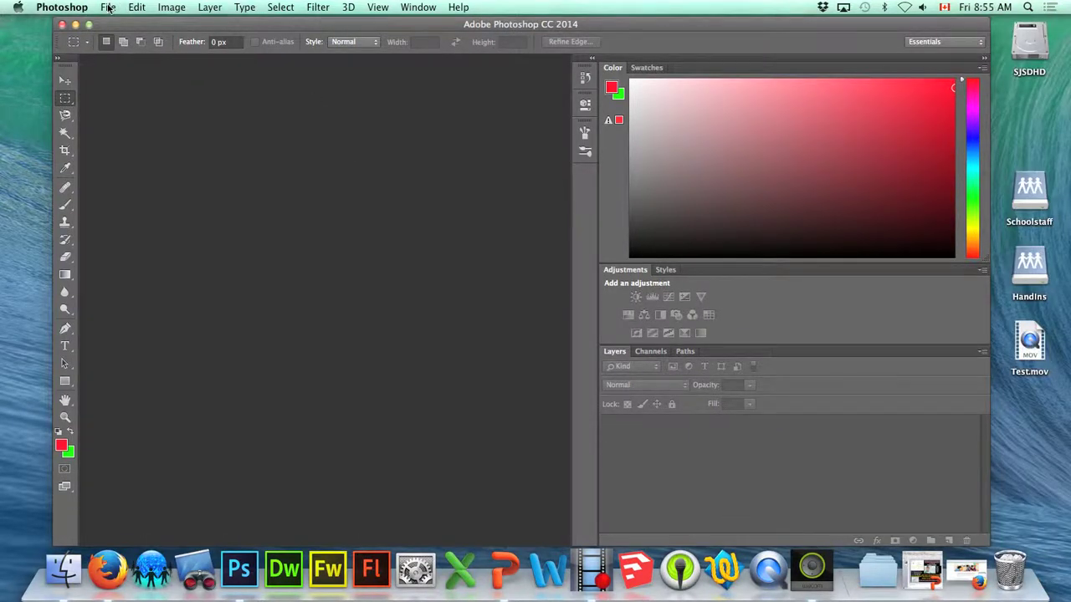
Create a new 1000 by 1000 pixel document named MyProject at 72 pixels/inch, RGB, with a white background
{"action": "left_click", "coordinate": [108, 7]}
{"action": "left_click", "coordinate": [117, 26]}
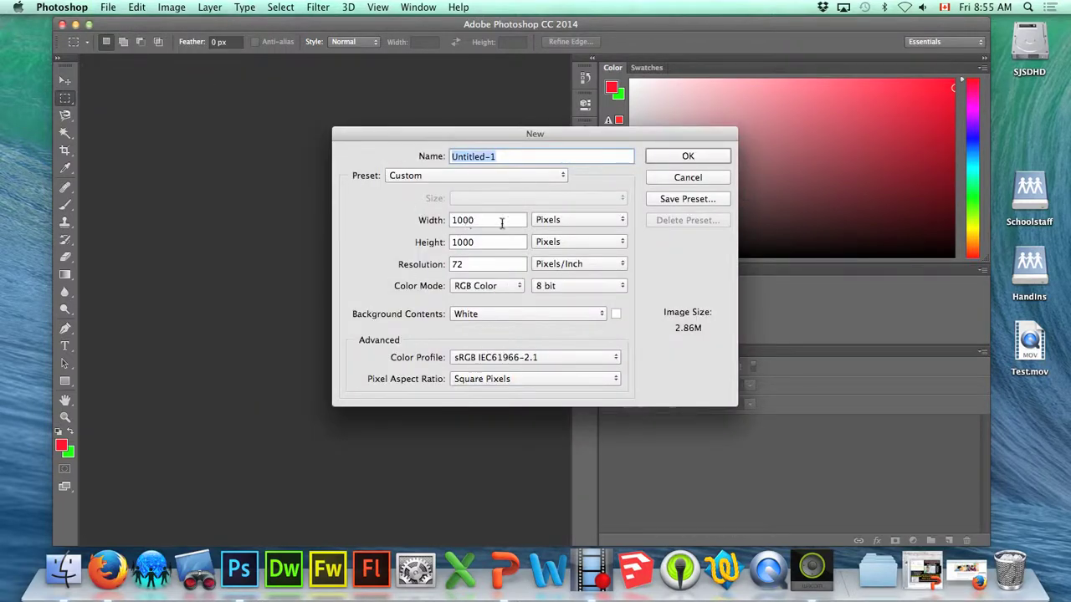
{"action": "left_click", "coordinate": [562, 223]}
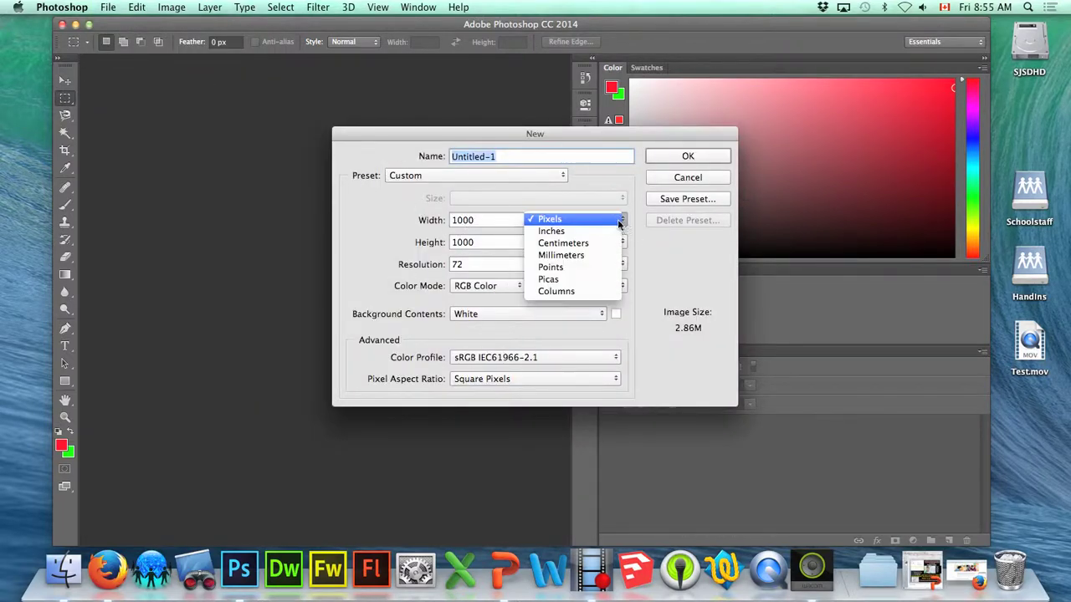
{"action": "left_click", "coordinate": [552, 219]}
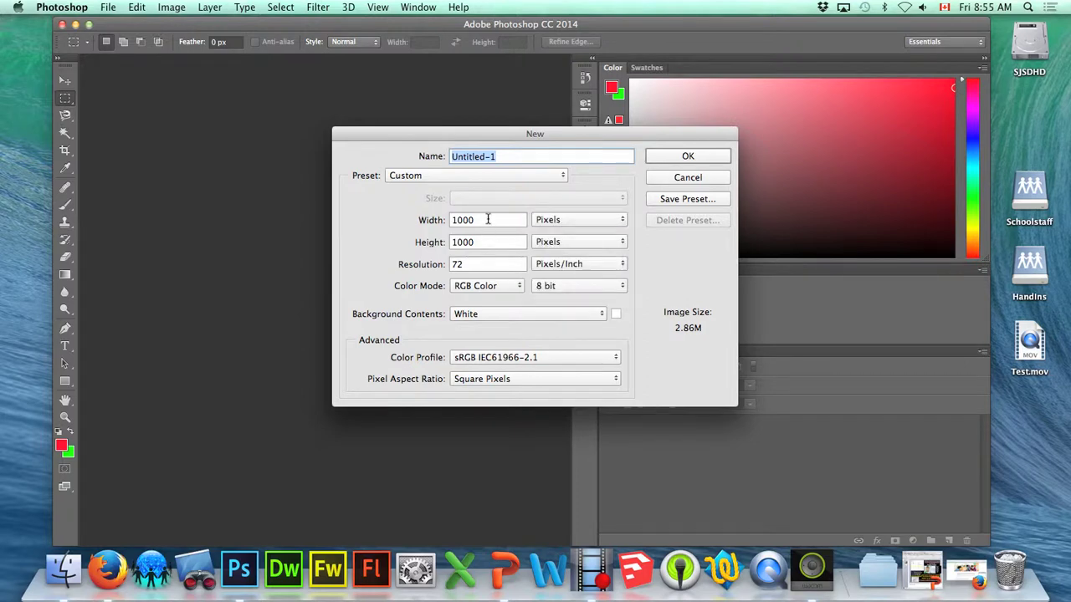
{"action": "double_click", "coordinate": [489, 219]}
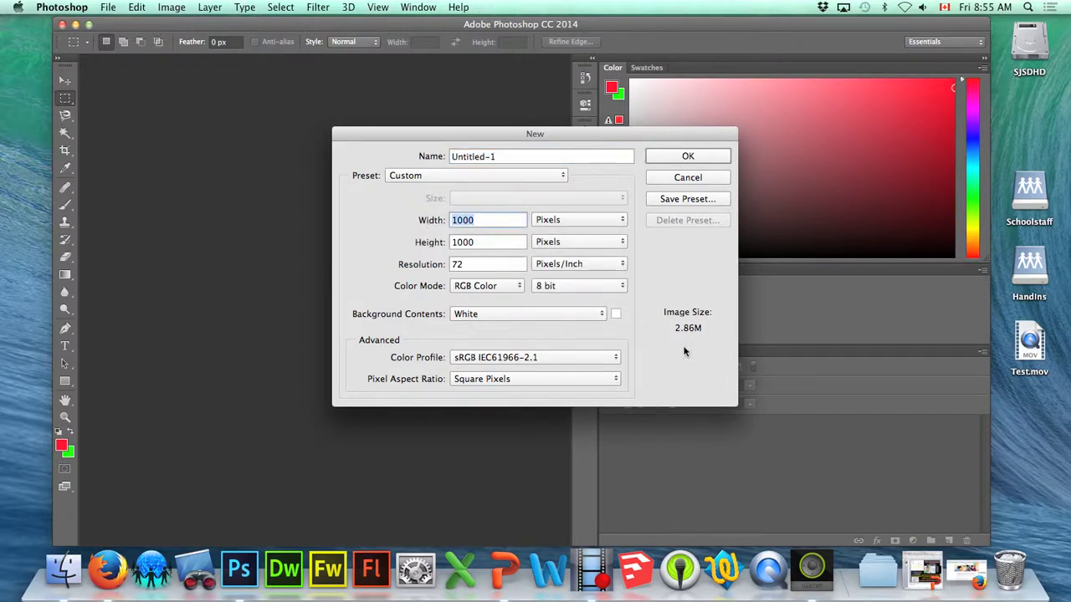
{"action": "left_click_drag", "start_coordinate": [520, 156], "coordinate": [440, 157]}
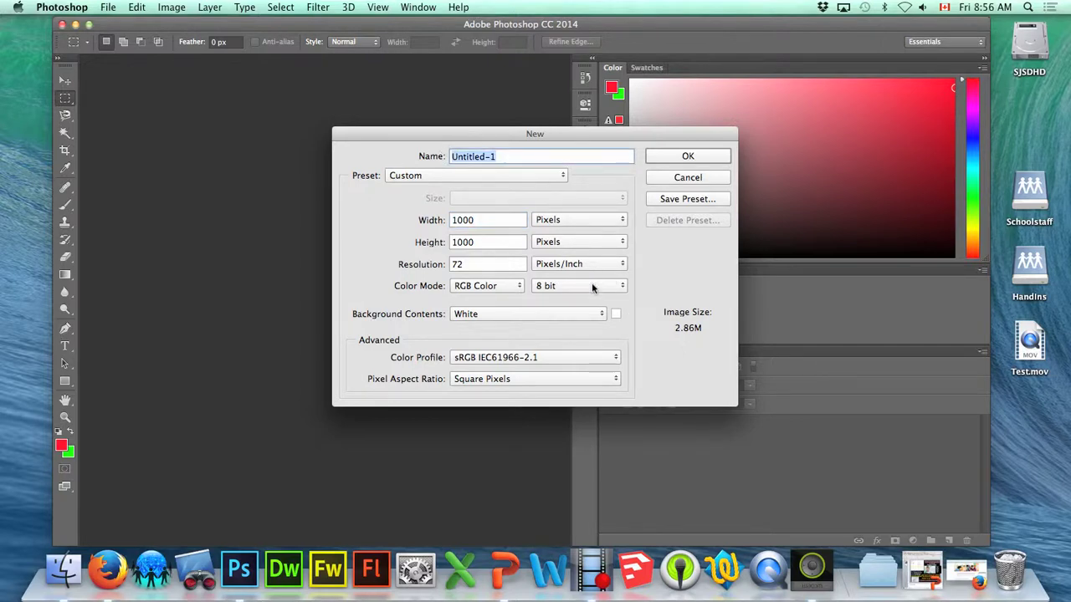
{"action": "type", "text": "My"}
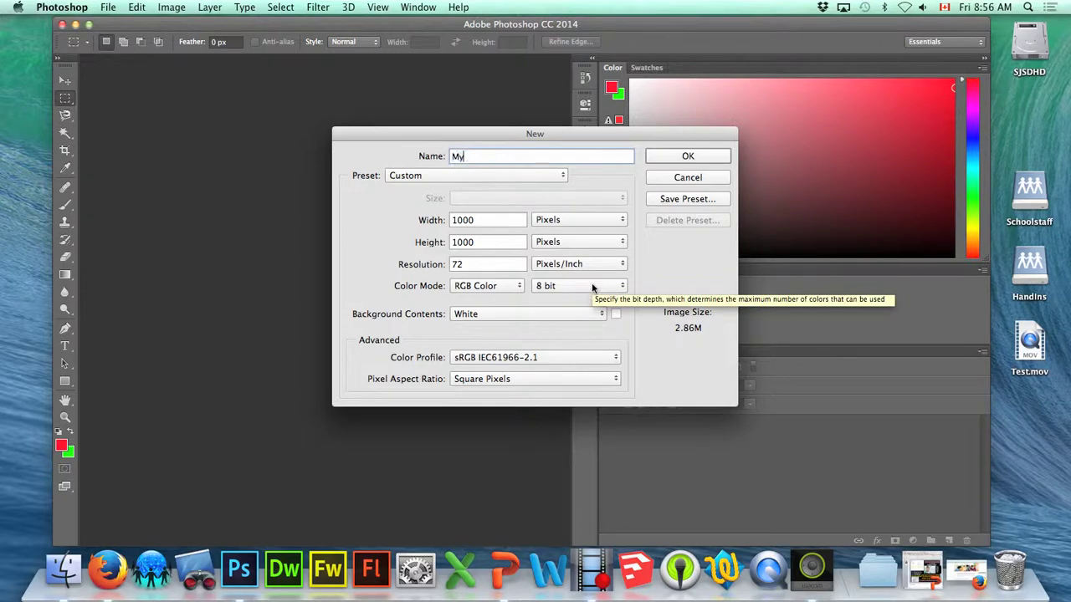
{"action": "type", "text": "Project"}
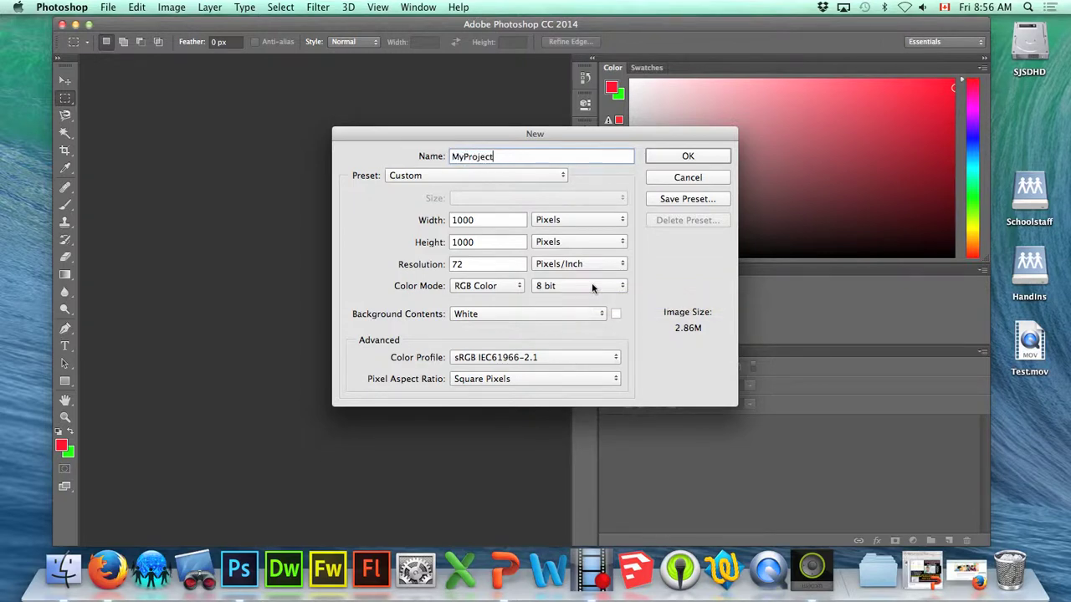
{"action": "key", "text": "Return"}
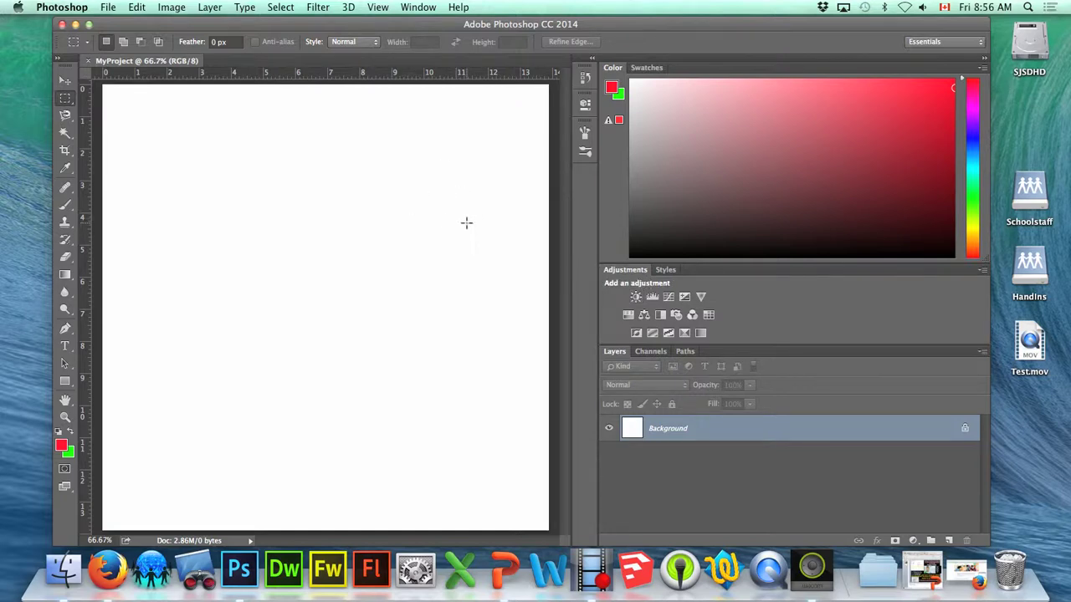
Set up the Brush tool with a hard round tip at 35 px and 100% hardness
{"action": "left_click", "coordinate": [69, 210]}
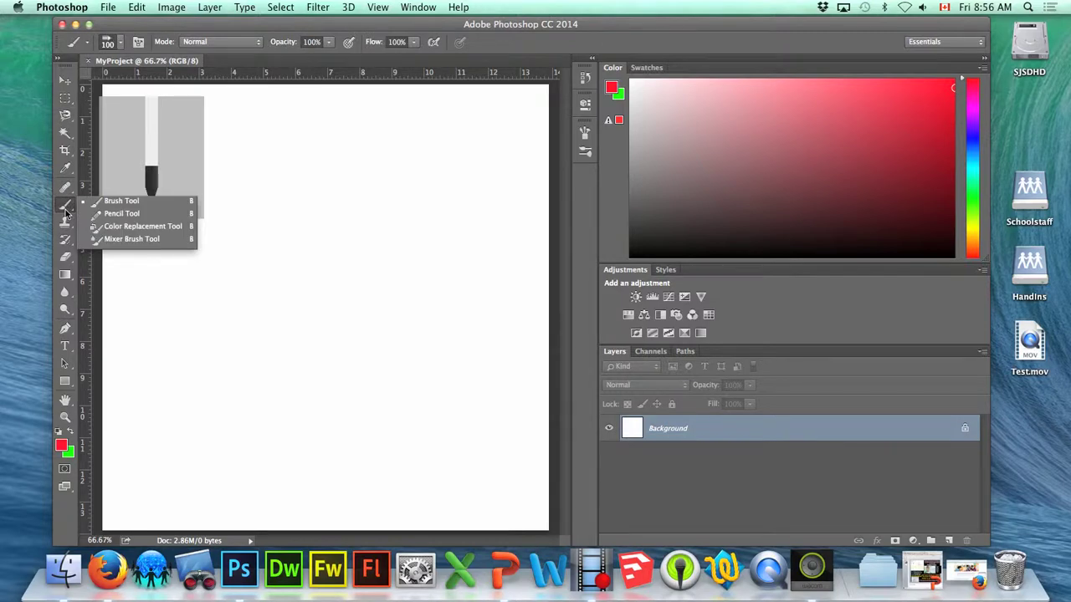
{"action": "left_click", "coordinate": [126, 205]}
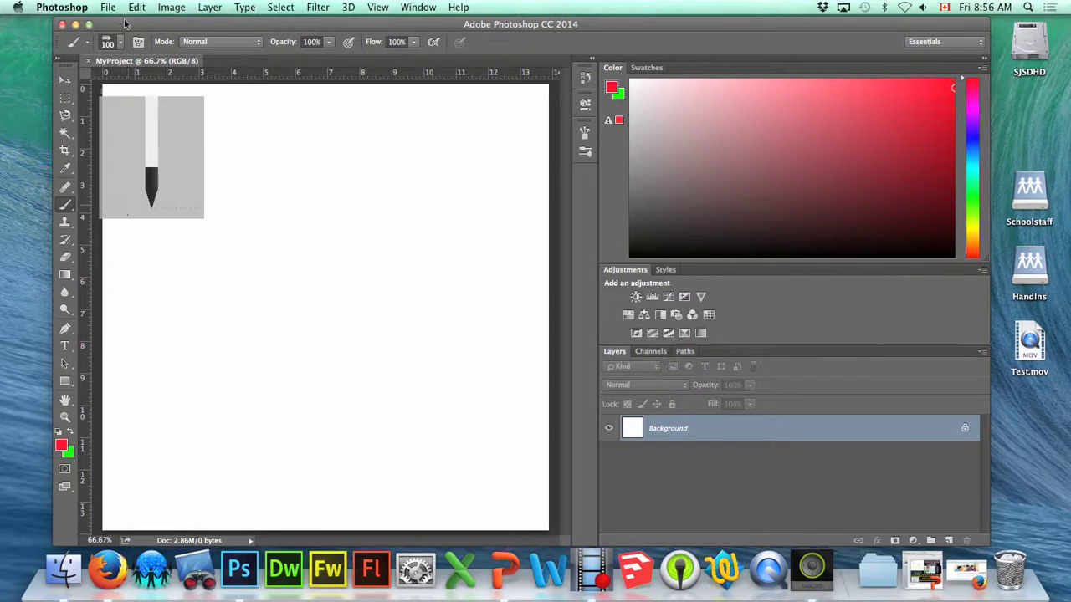
{"action": "left_click", "coordinate": [121, 43]}
{"action": "mouse_move", "coordinate": [212, 174]}
{"action": "left_mouse_down"}
{"action": "mouse_move", "coordinate": [209, 226]}
{"action": "mouse_move", "coordinate": [215, 172]}
{"action": "left_mouse_up"}
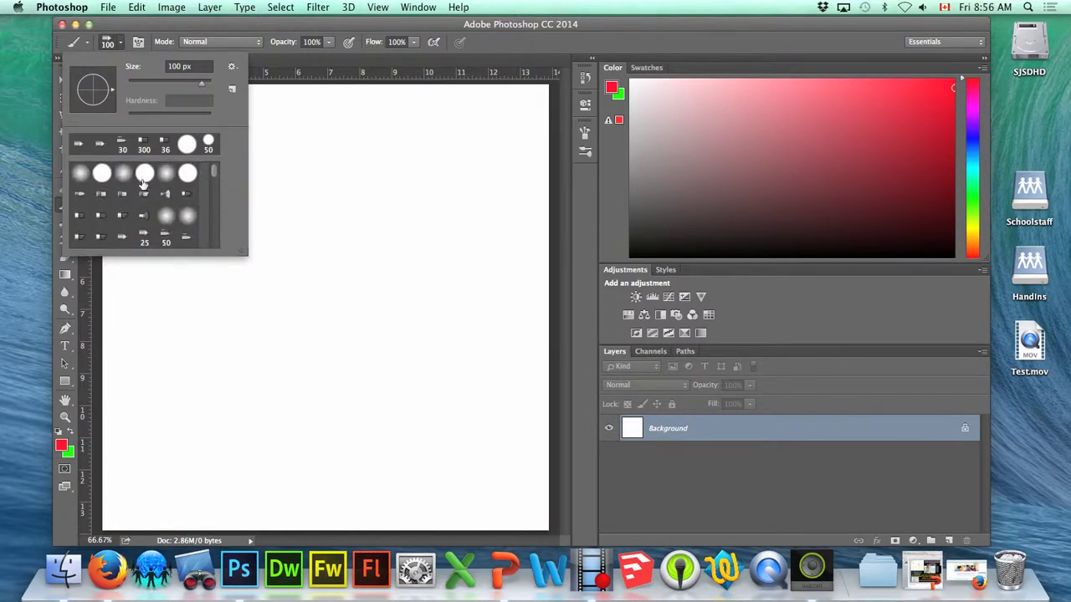
{"action": "left_click", "coordinate": [101, 177]}
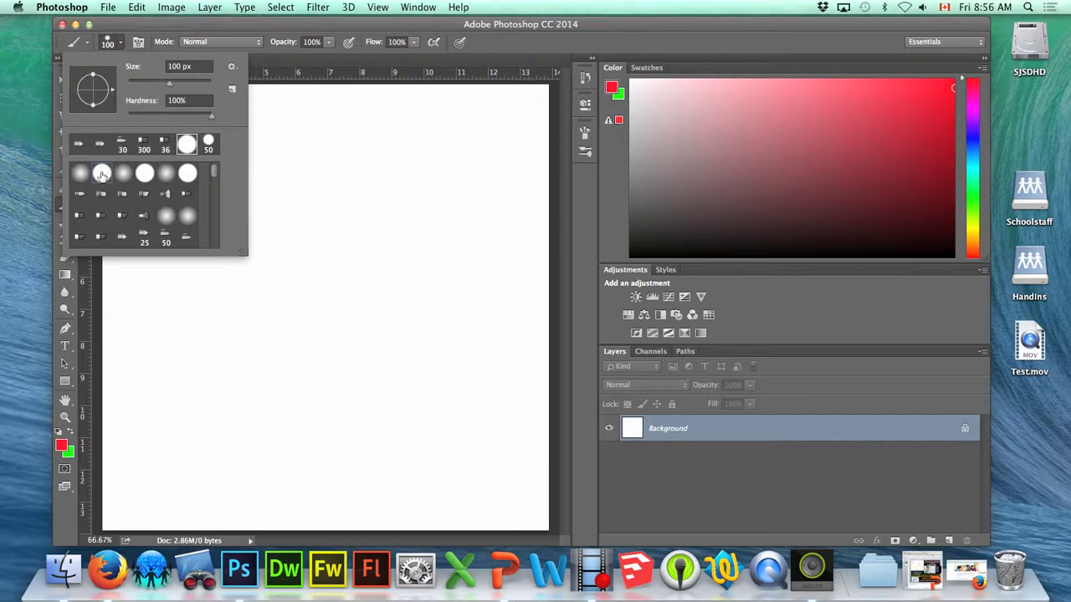
{"action": "left_click_drag", "start_coordinate": [169, 86], "coordinate": [143, 87]}
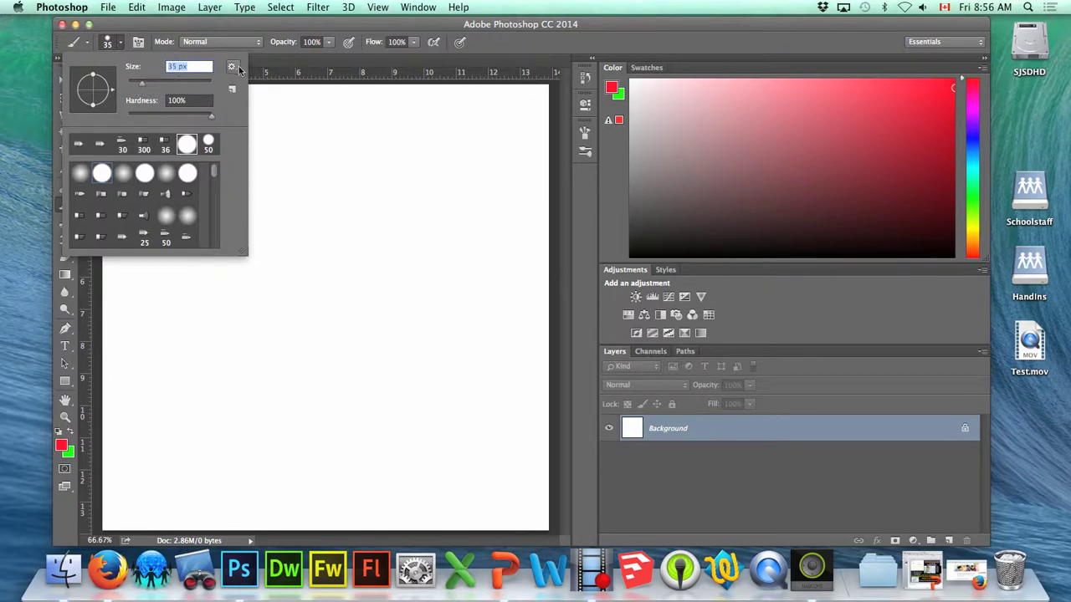
Append the Assorted Brushes set to the current brush presets
{"action": "left_click", "coordinate": [232, 68]}
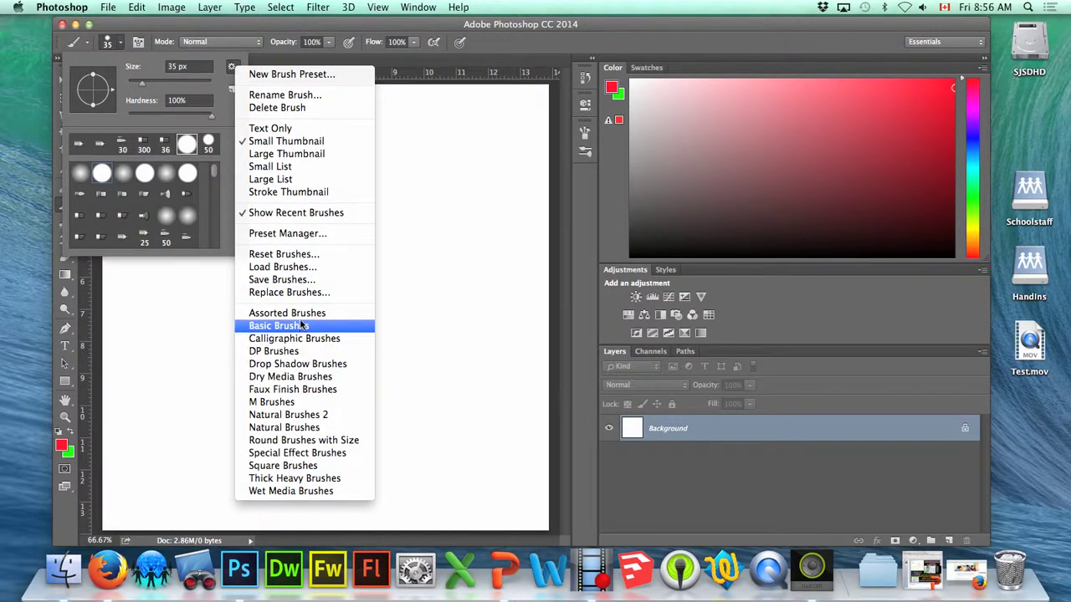
{"action": "left_click", "coordinate": [287, 313]}
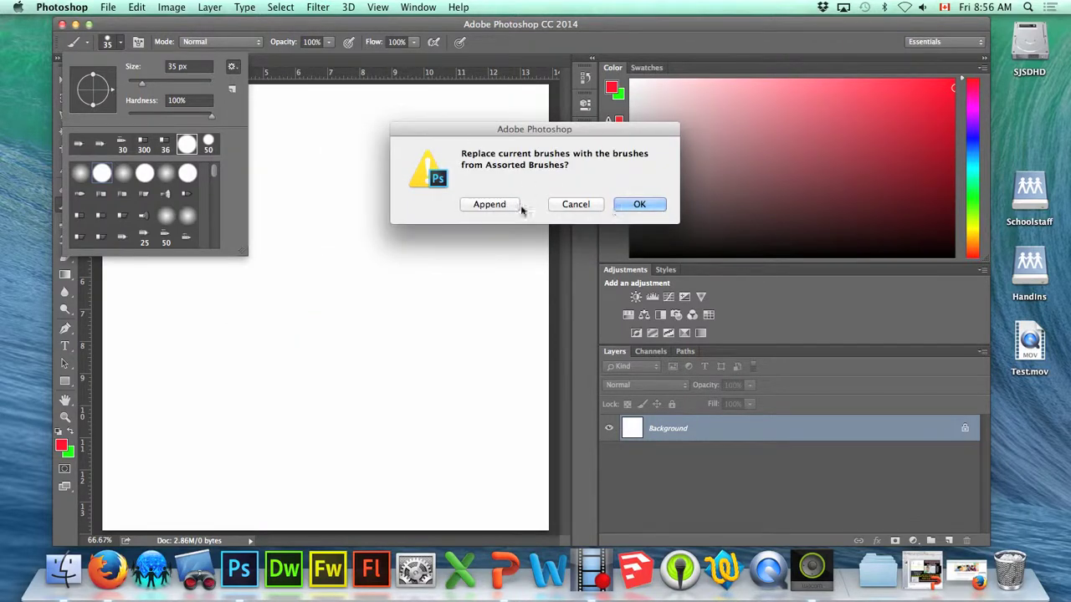
{"action": "left_click", "coordinate": [490, 205]}
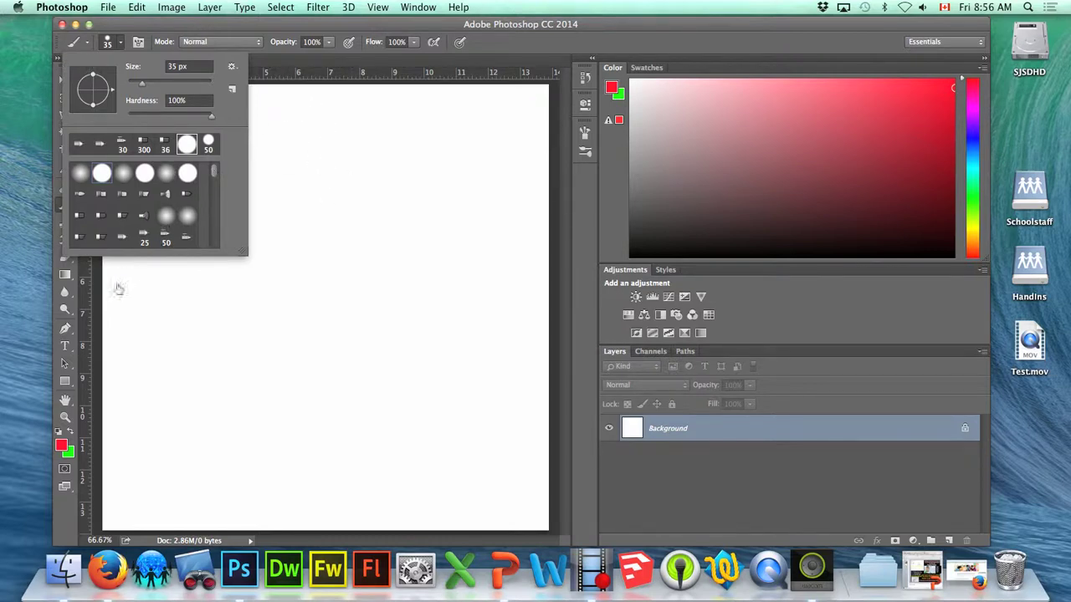
Switch to the standard Eraser tool and give it a hard round tip with 100% hardness
{"action": "left_click", "coordinate": [66, 258]}
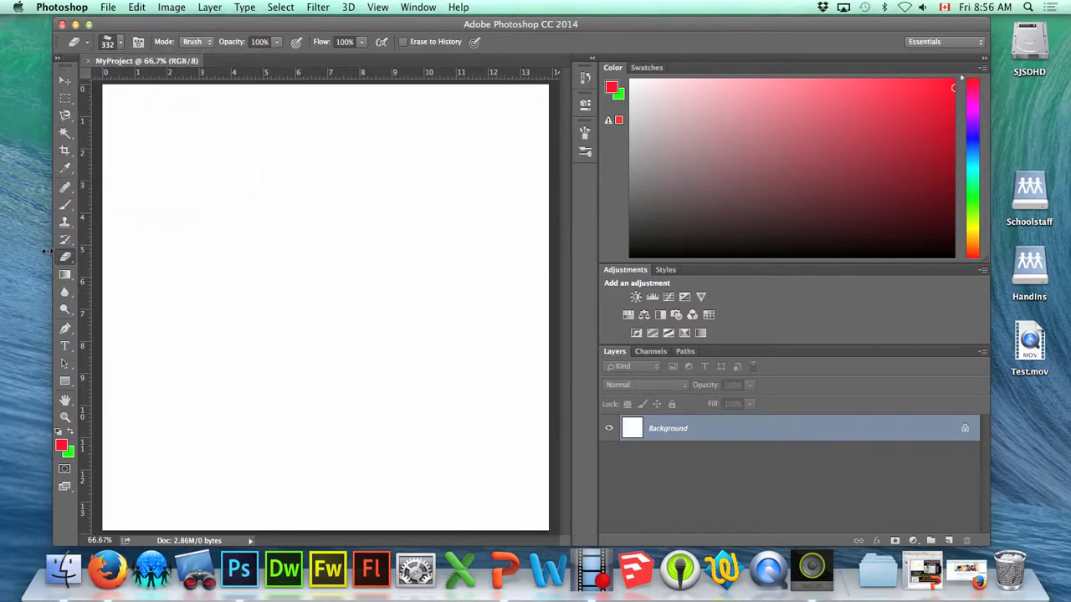
{"action": "right_click", "coordinate": [67, 259]}
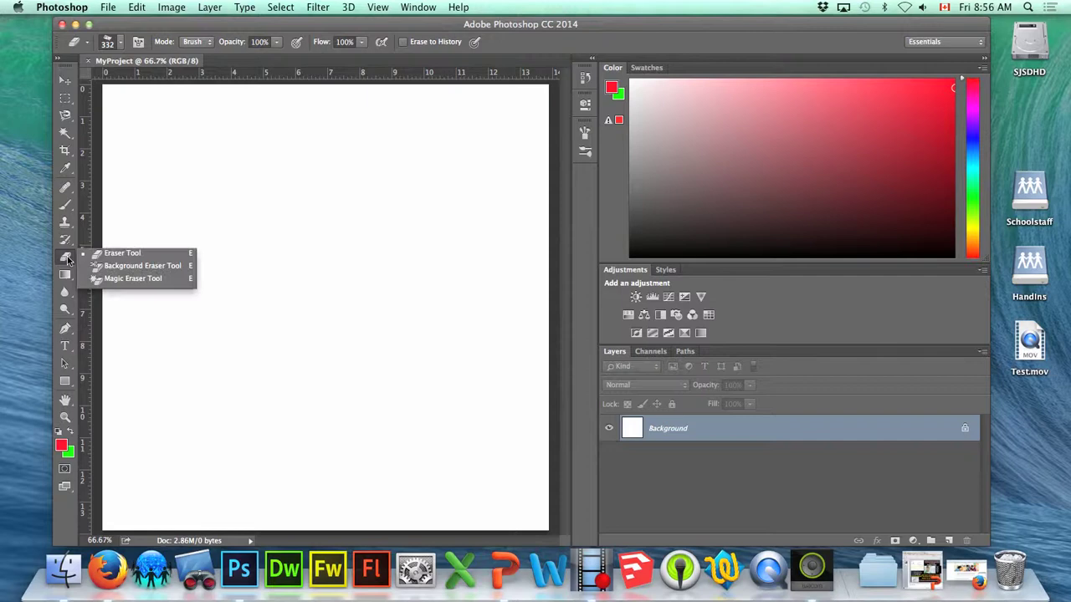
{"action": "left_click", "coordinate": [122, 252]}
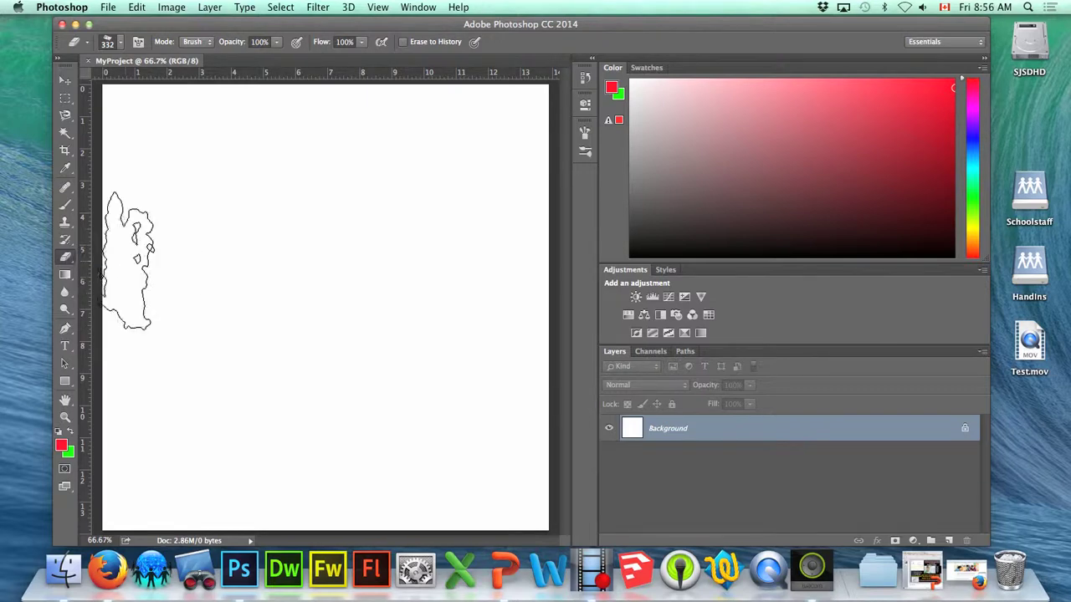
{"action": "left_click", "coordinate": [120, 44]}
{"action": "scroll", "coordinate": [175, 192], "scroll_direction": "up", "scroll_amount": 5}
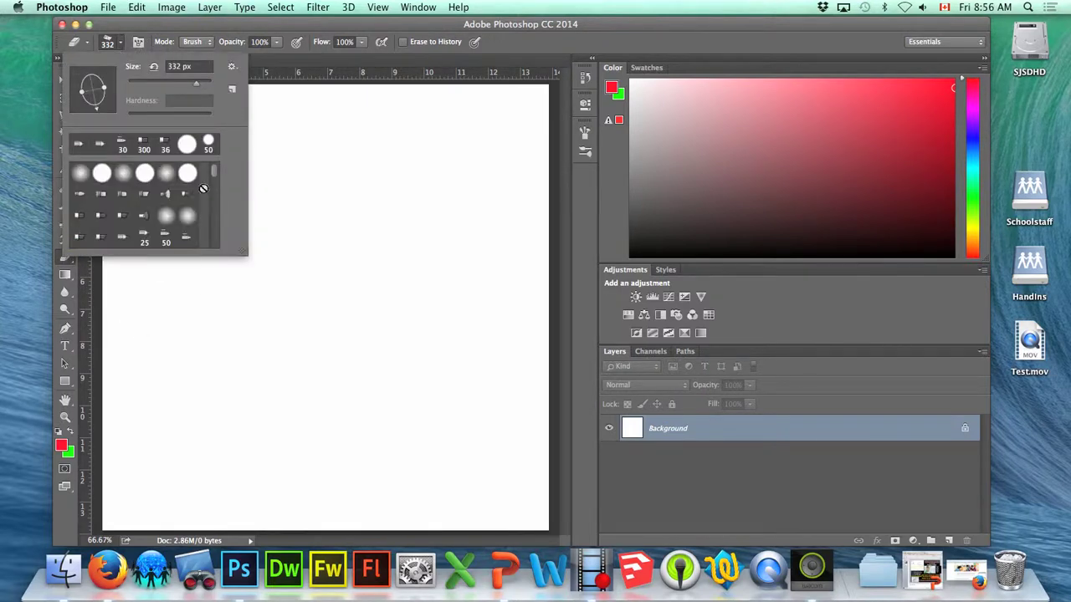
{"action": "left_click", "coordinate": [102, 173]}
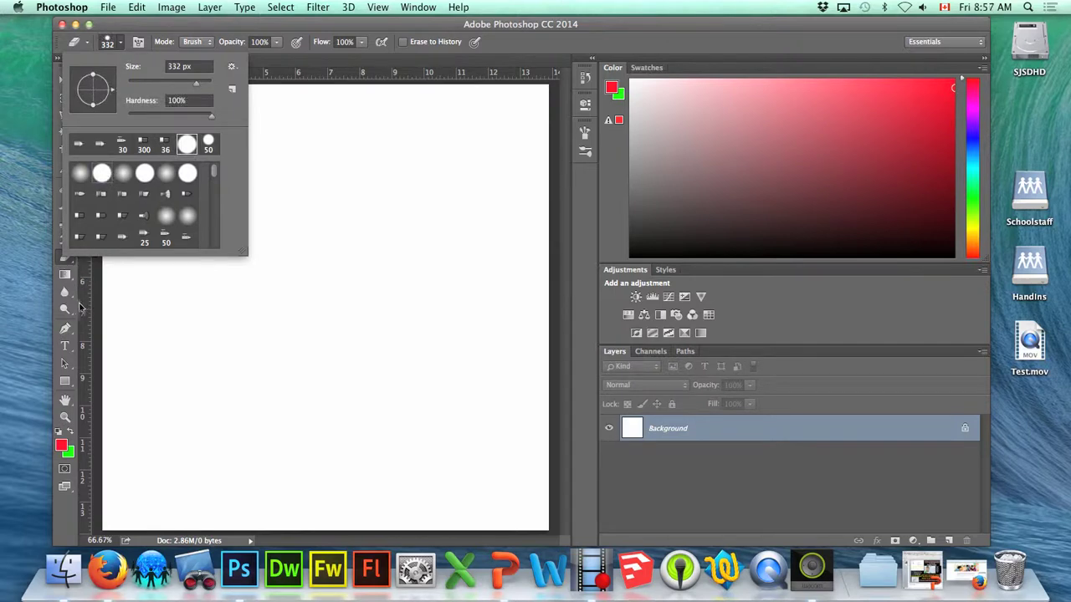
Switch from the Gradient tool to the Paint Bucket tool
{"action": "left_click", "coordinate": [56, 280]}
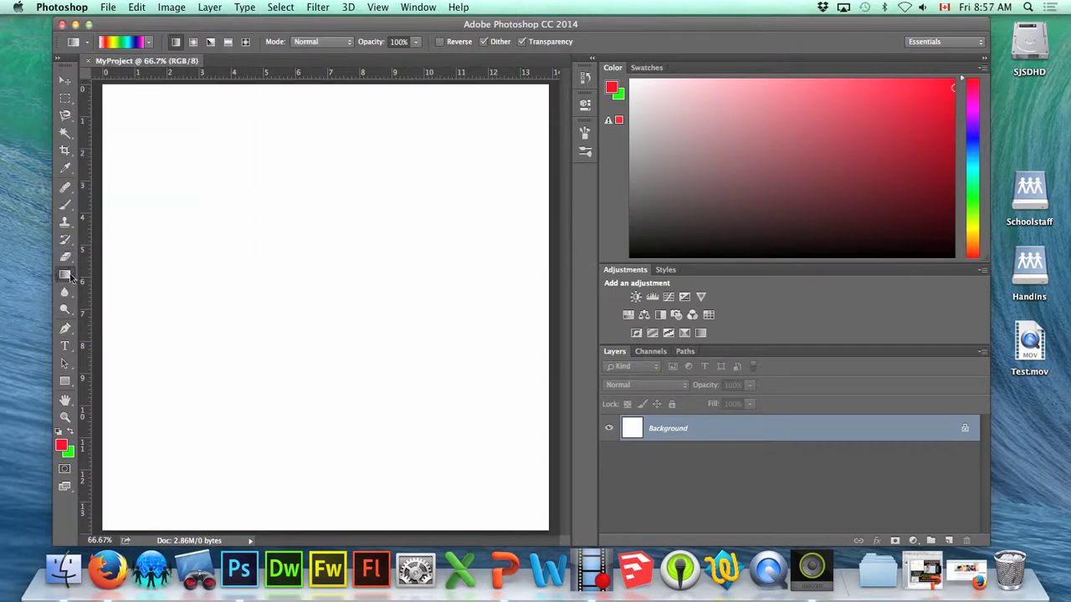
{"action": "left_click", "coordinate": [64, 277]}
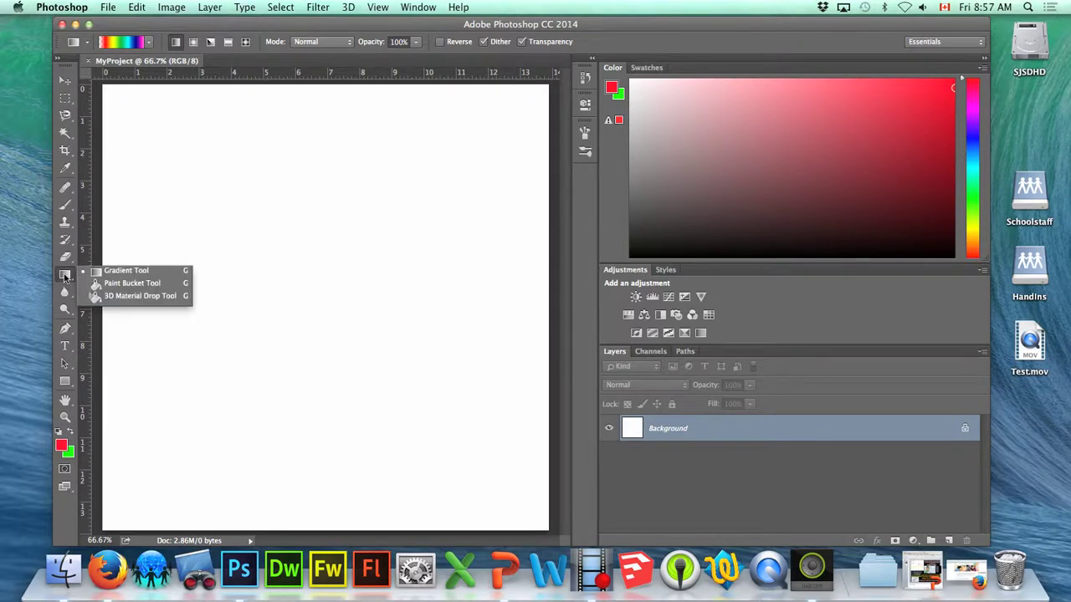
{"action": "left_click", "coordinate": [137, 285]}
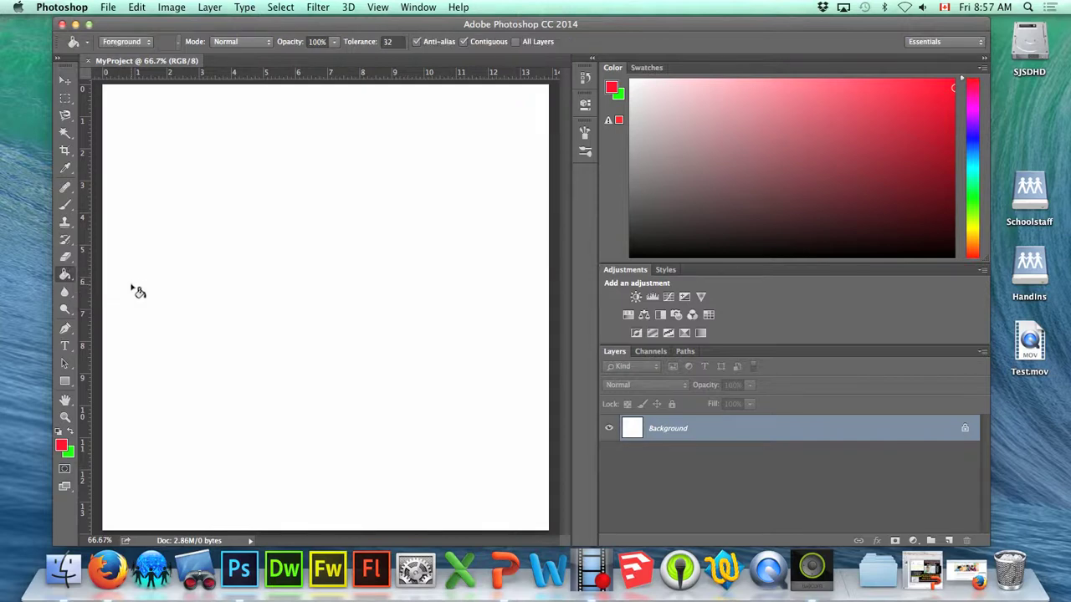
Zoom in on the blank canvas to 200% with the Zoom tool and zoom back out to 66.7%
{"action": "left_click", "coordinate": [66, 417]}
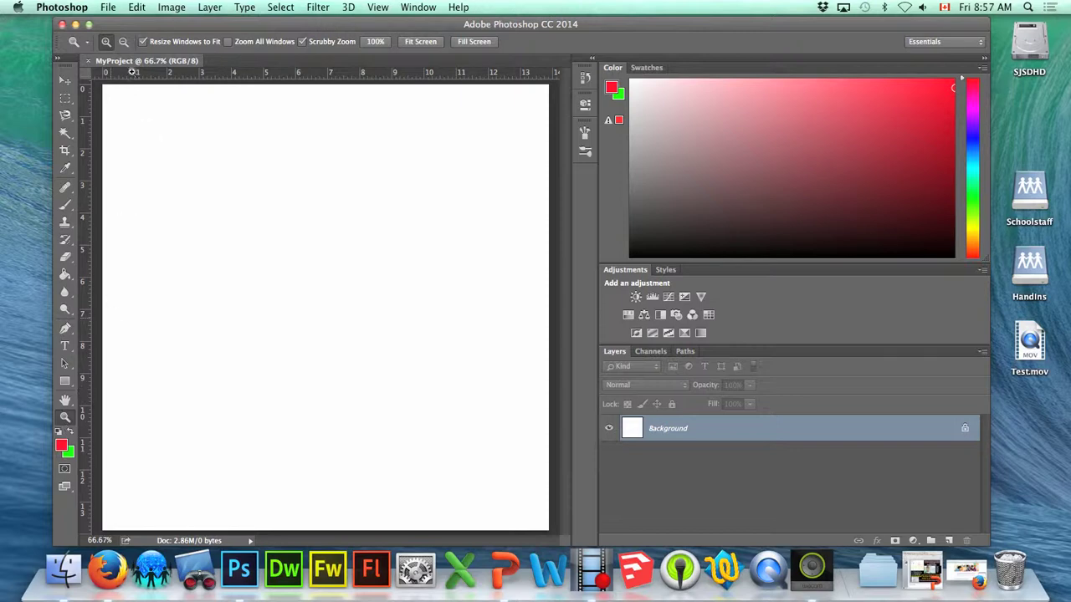
{"action": "left_click", "coordinate": [259, 326]}
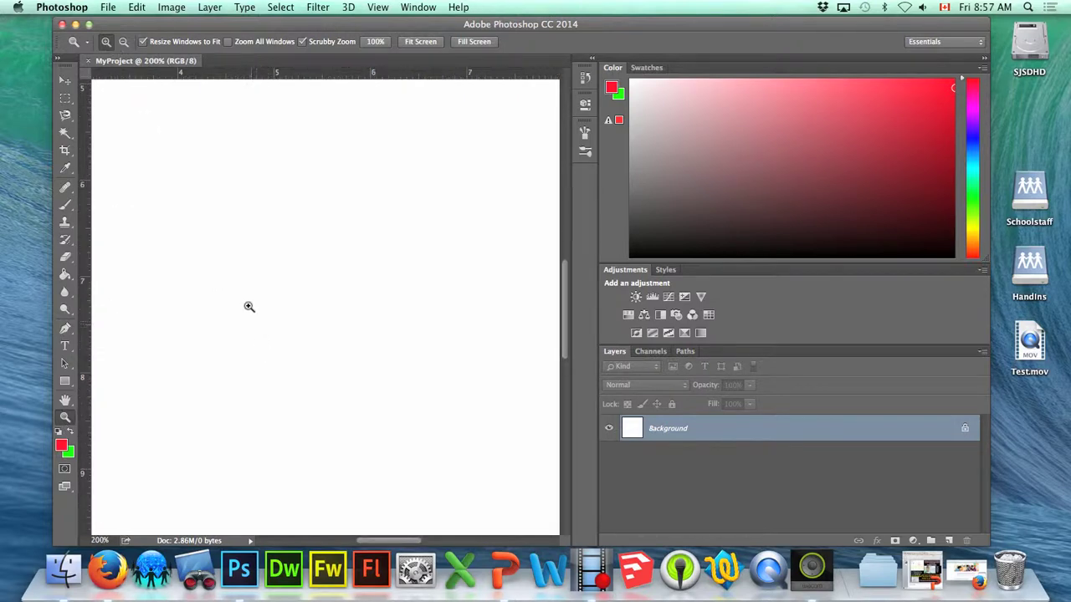
{"action": "left_click", "coordinate": [123, 41]}
{"action": "left_click", "coordinate": [279, 307]}
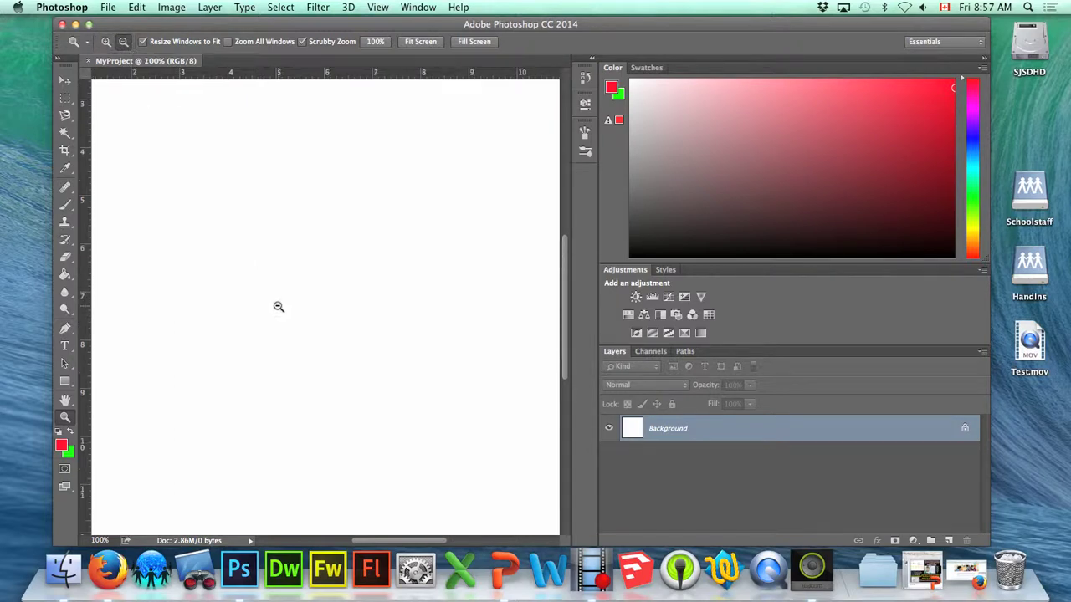
{"action": "left_click", "coordinate": [279, 306]}
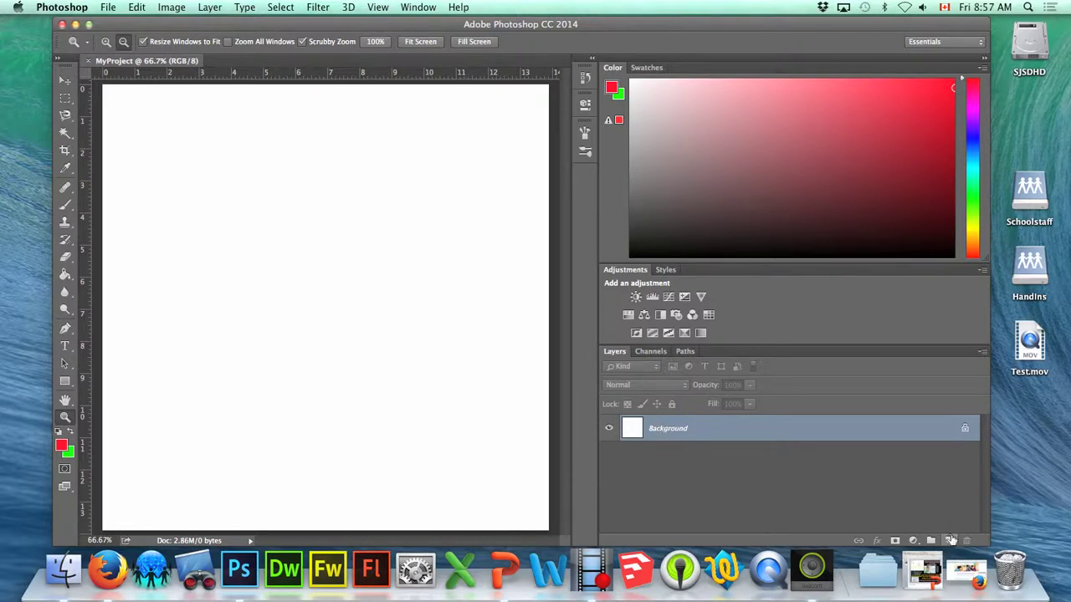
Add a new layer above the background and set the foreground colour to near-black 0b0b0b for the Brush tool
{"action": "left_click", "coordinate": [947, 541]}
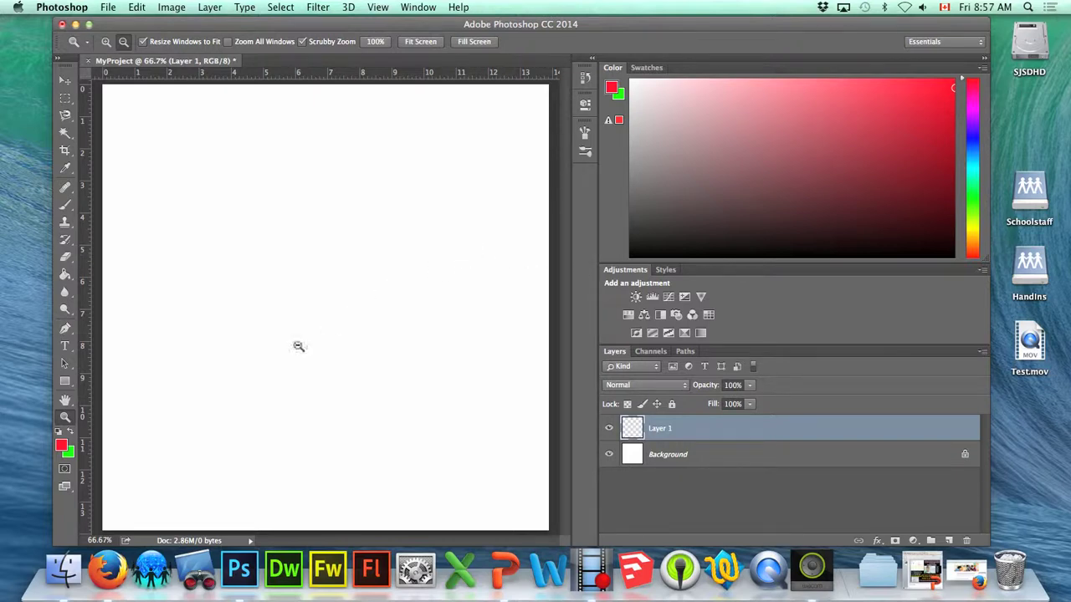
{"action": "left_click", "coordinate": [65, 206]}
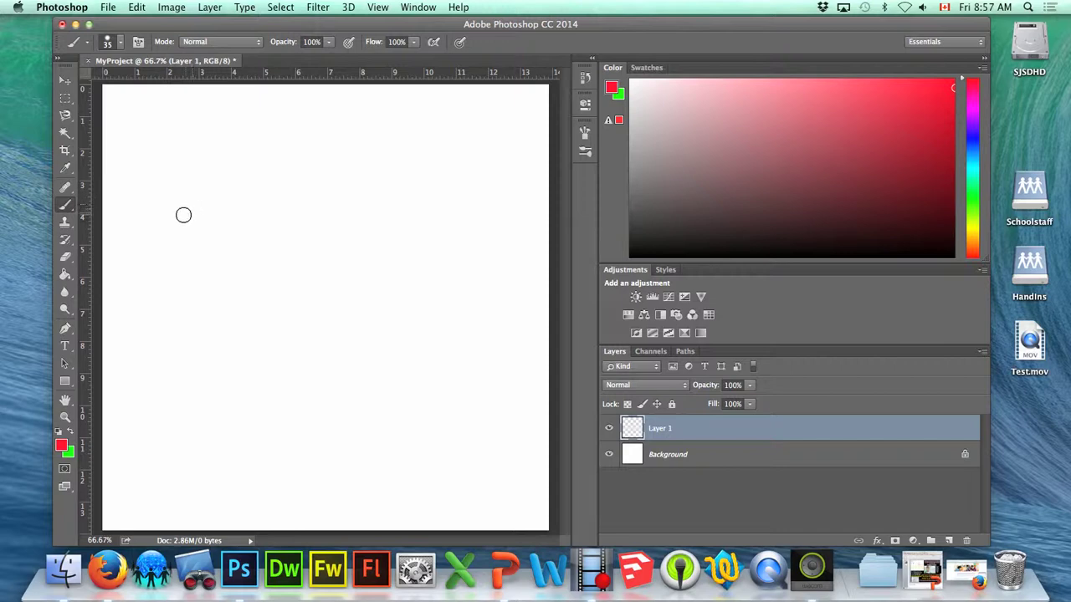
{"action": "left_click", "coordinate": [62, 446]}
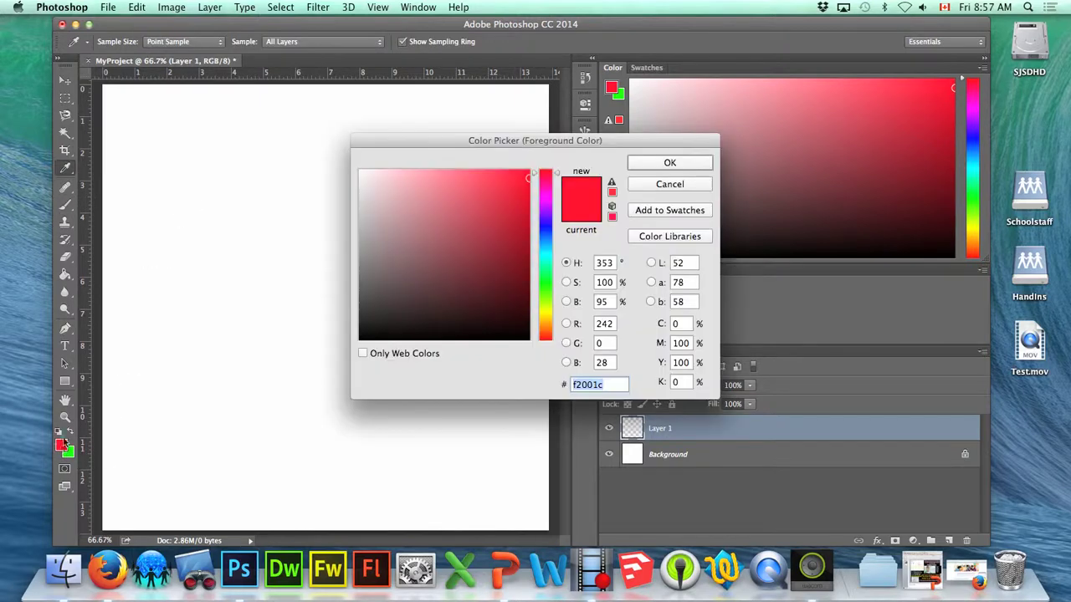
{"action": "left_click_drag", "start_coordinate": [366, 331], "coordinate": [364, 333]}
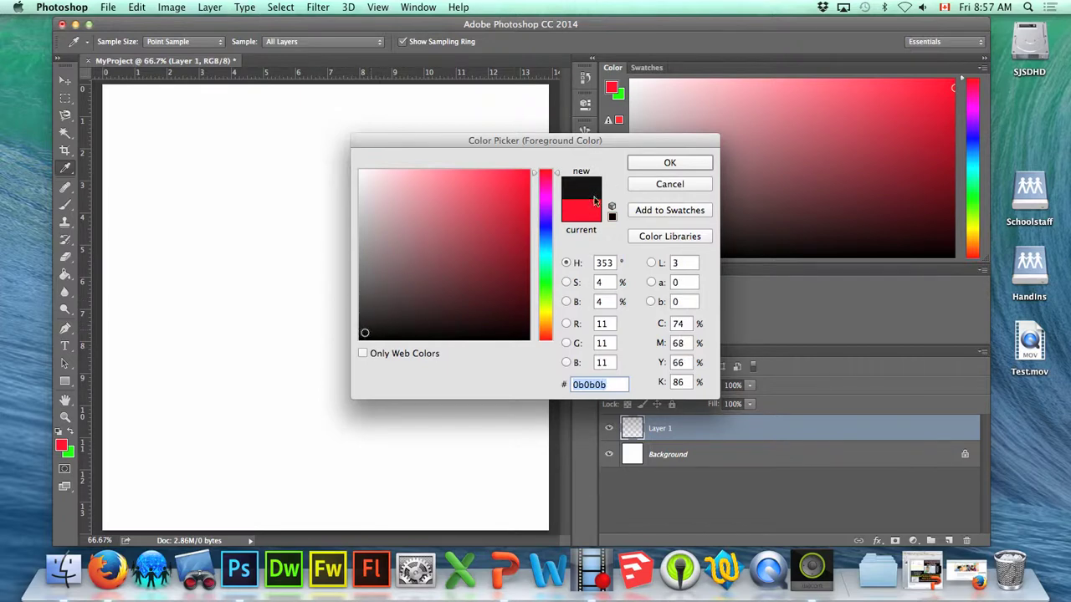
{"action": "left_click", "coordinate": [652, 165]}
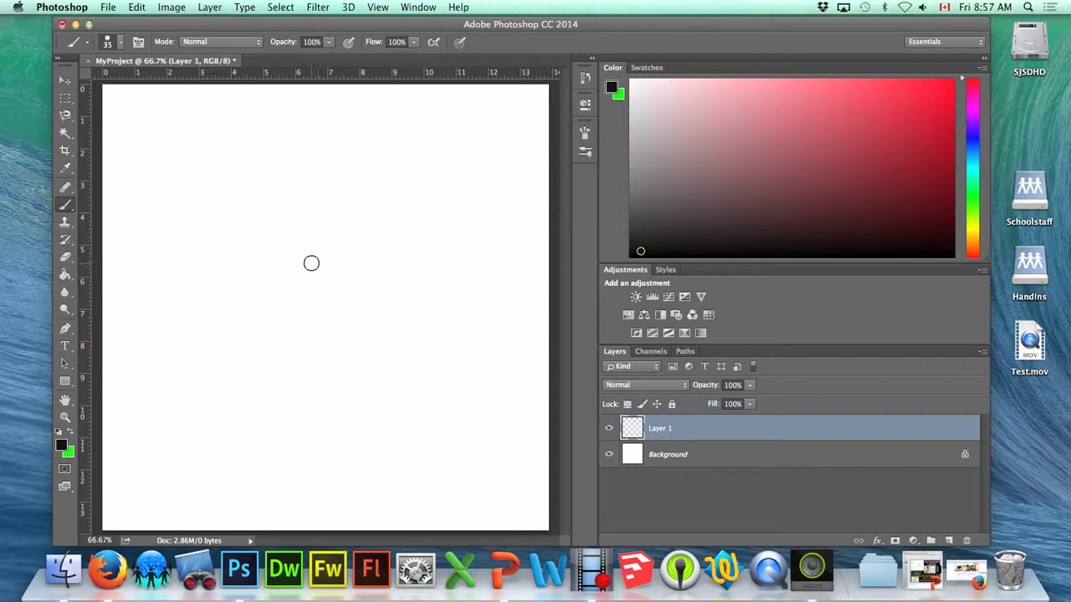
Reduce the brush to 10 px and draw a closed, three-tiered evergreen tree outline in the middle of the canvas
{"action": "key", "text": "bracketleft"}
{"action": "mouse_move", "coordinate": [299, 170]}
{"action": "left_mouse_down"}
{"action": "mouse_move", "coordinate": [248, 252]}
{"action": "mouse_move", "coordinate": [227, 321]}
{"action": "mouse_move", "coordinate": [239, 329]}
{"action": "mouse_move", "coordinate": [207, 394]}
{"action": "mouse_move", "coordinate": [316, 381]}
{"action": "mouse_move", "coordinate": [420, 388]}
{"action": "mouse_move", "coordinate": [348, 316]}
{"action": "mouse_move", "coordinate": [370, 317]}
{"action": "mouse_move", "coordinate": [318, 258]}
{"action": "mouse_move", "coordinate": [334, 255]}
{"action": "mouse_move", "coordinate": [299, 171]}
{"action": "left_mouse_up"}
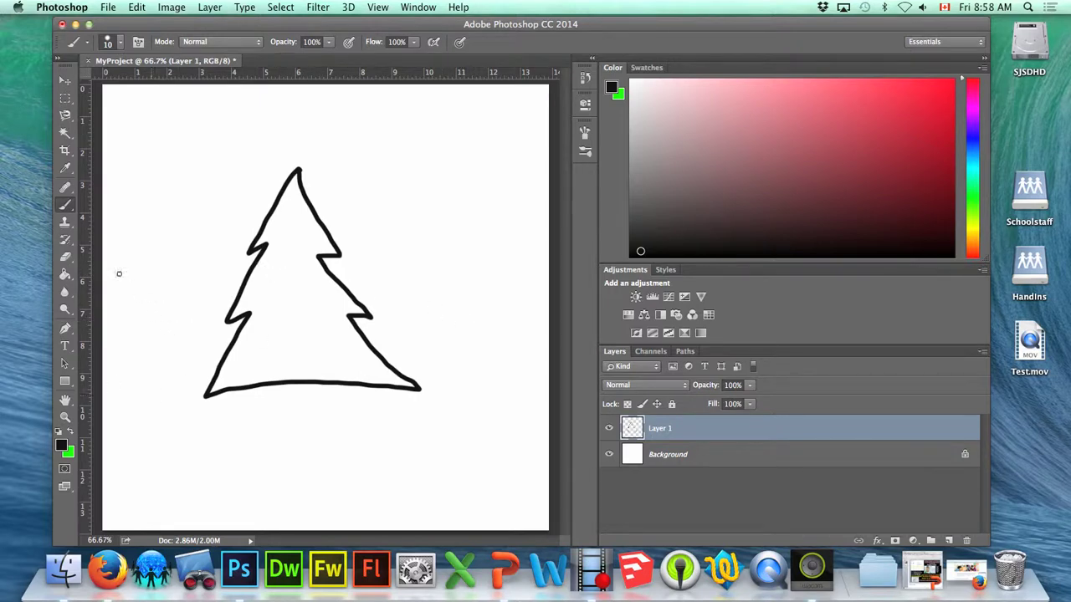
Swap the foreground colour to bright green and fill the inside of the tree outline with the Paint Bucket
{"action": "left_click", "coordinate": [66, 278]}
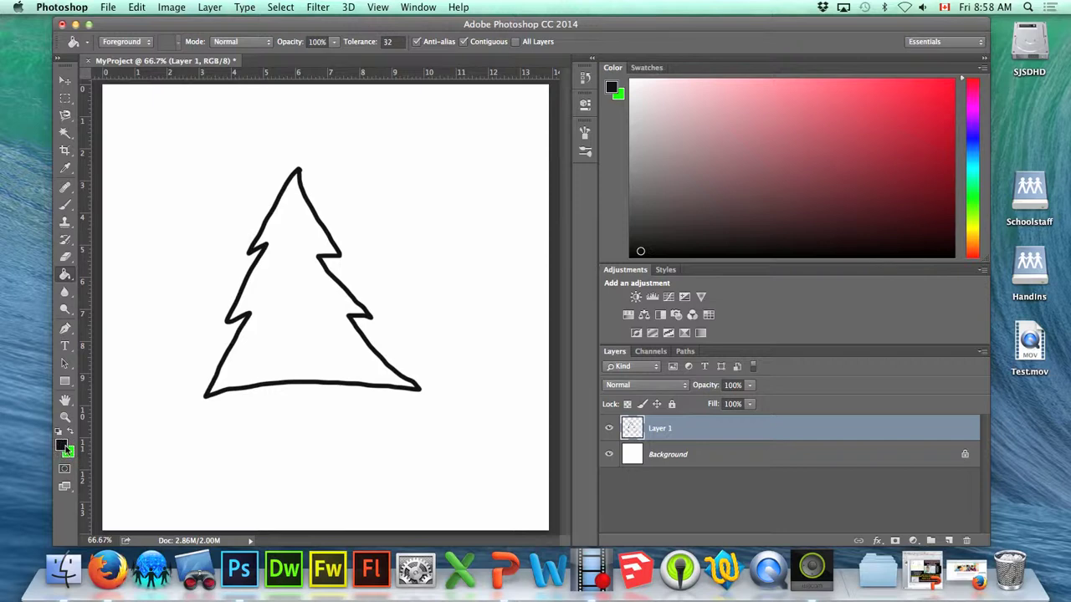
{"action": "left_click", "coordinate": [69, 433]}
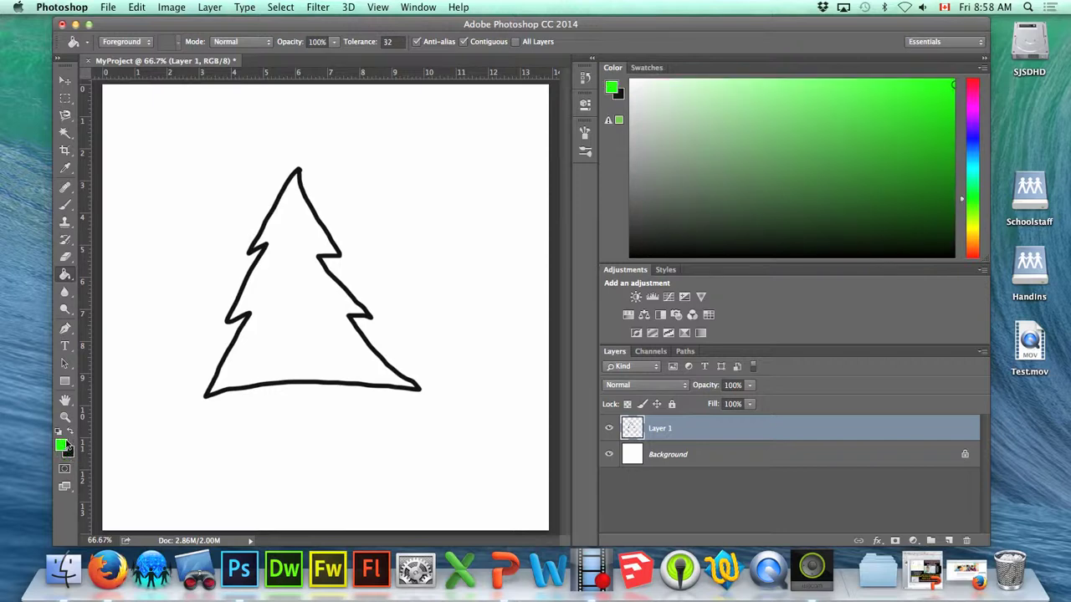
{"action": "left_click", "coordinate": [279, 302]}
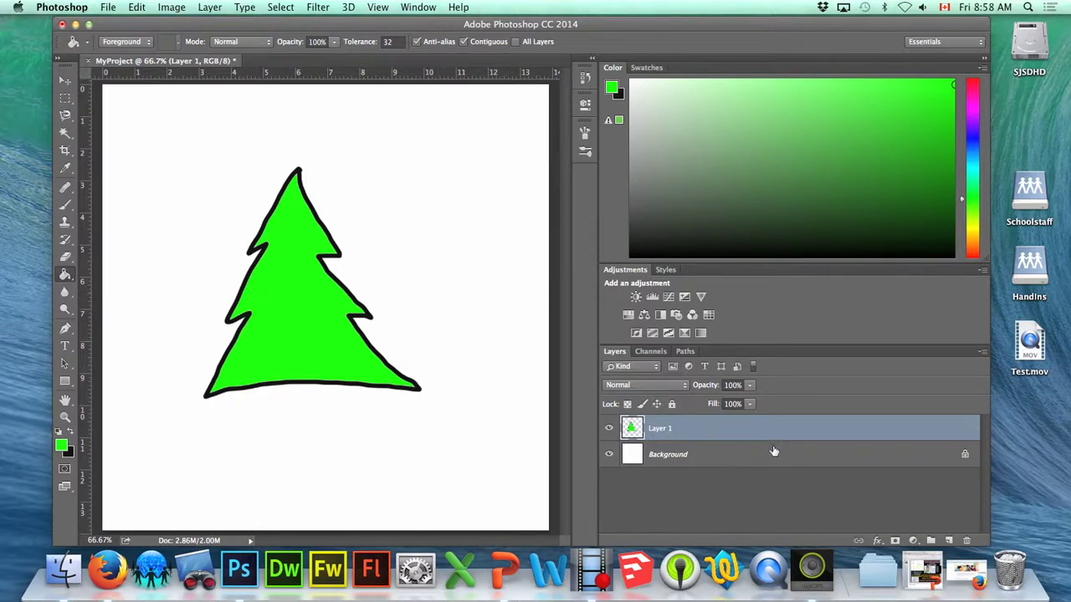
Lock all of Layer 1 and add a new layer above it for painting with the Brush tool
{"action": "left_click", "coordinate": [672, 404]}
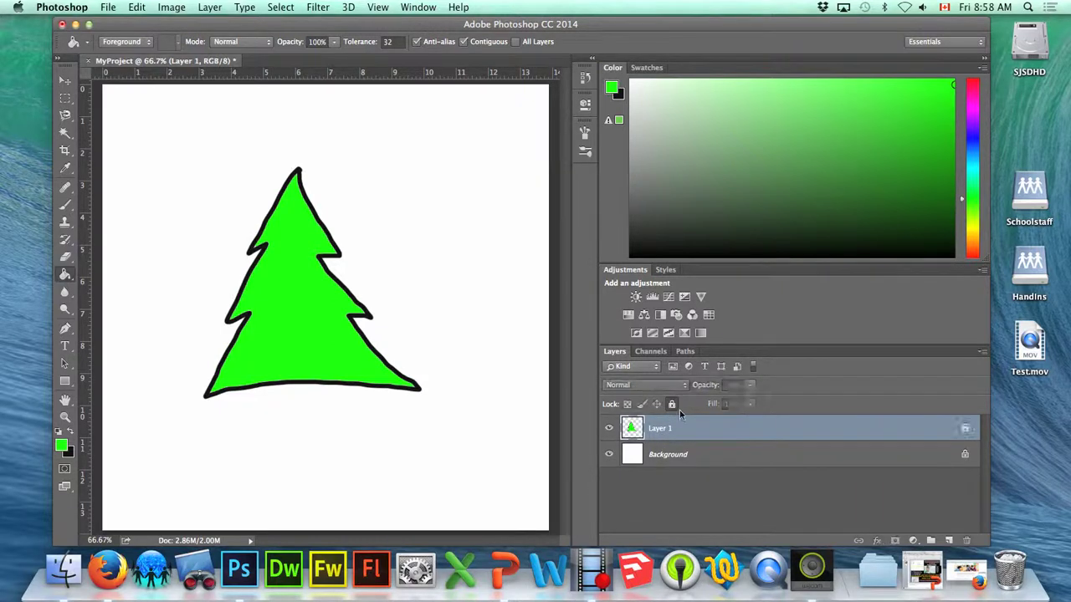
{"action": "left_click", "coordinate": [948, 540]}
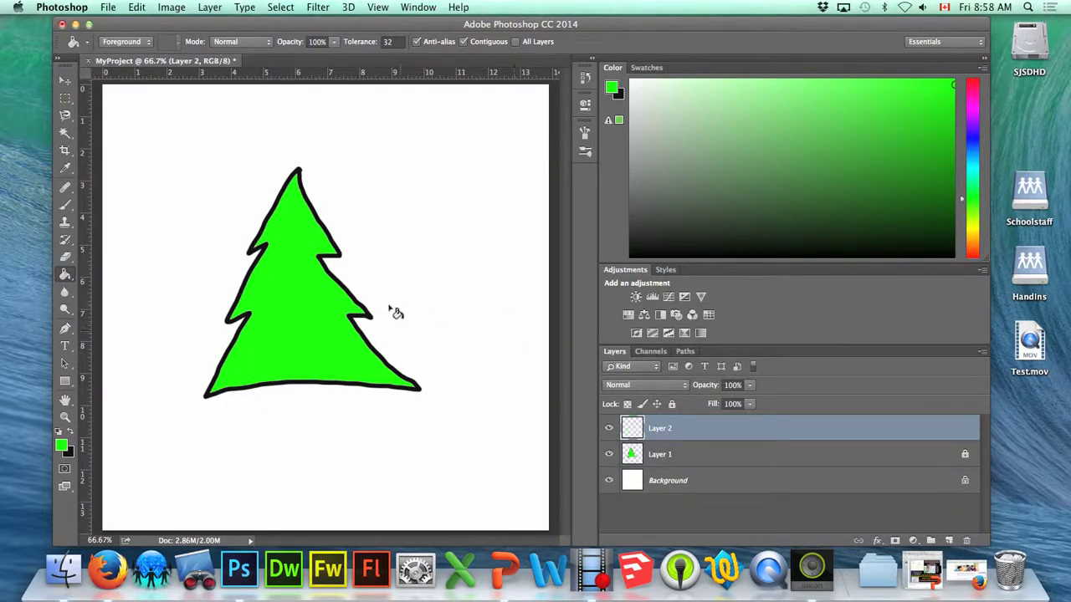
{"action": "left_click", "coordinate": [67, 209]}
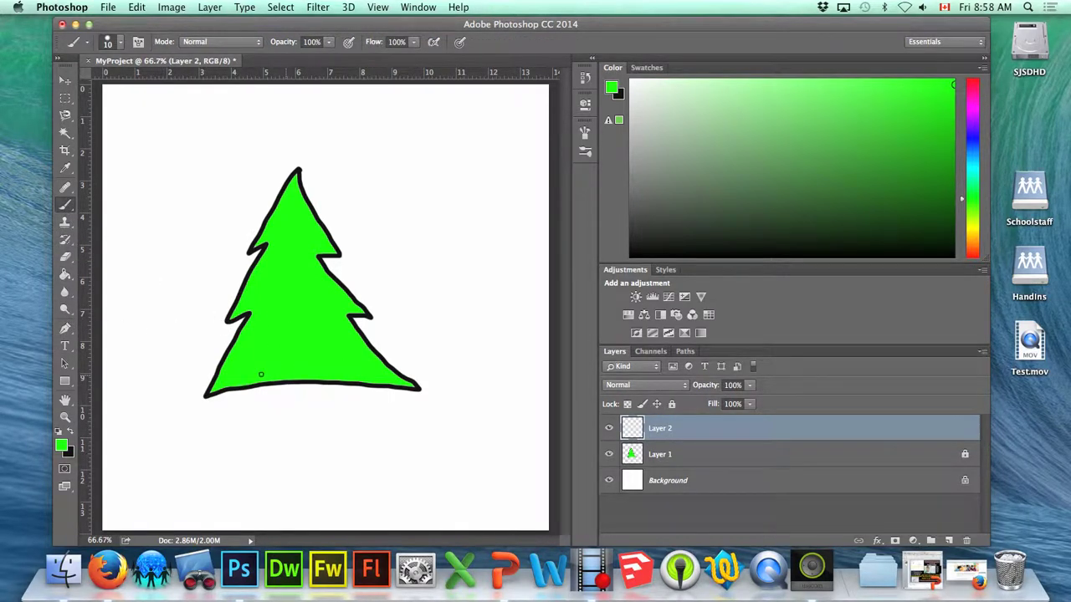
{"action": "left_click_drag", "start_coordinate": [260, 375], "coordinate": [253, 442]}
{"action": "left_click", "coordinate": [137, 8]}
{"action": "left_click", "coordinate": [150, 26]}
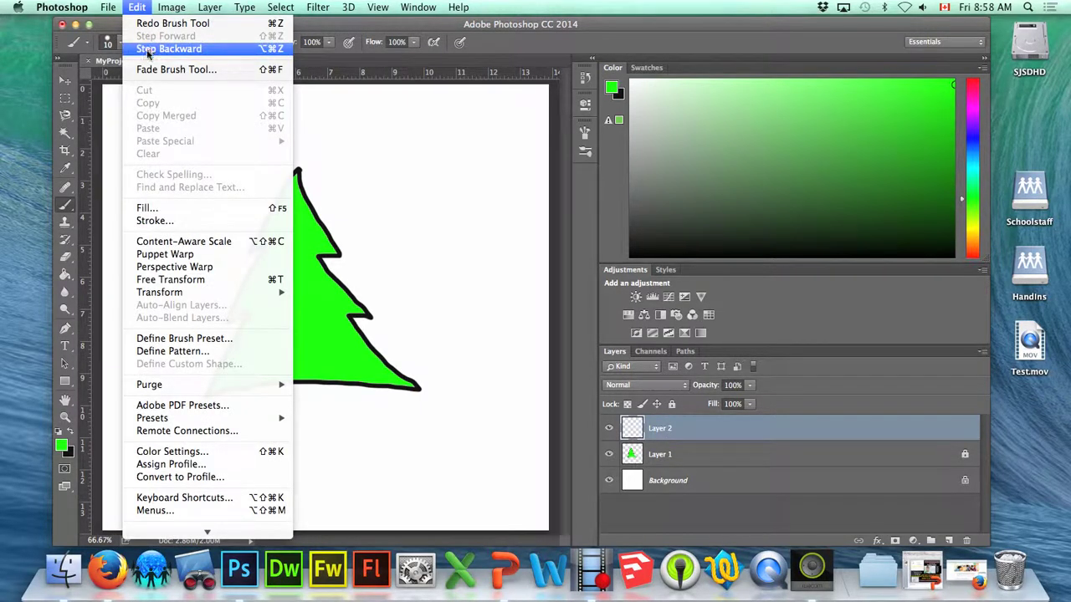
Swap the foreground colour back to near-black and brush a closed trunk outline with flared roots, overlapping the base of the tree
{"action": "left_click", "coordinate": [72, 433]}
{"action": "left_click", "coordinate": [71, 432]}
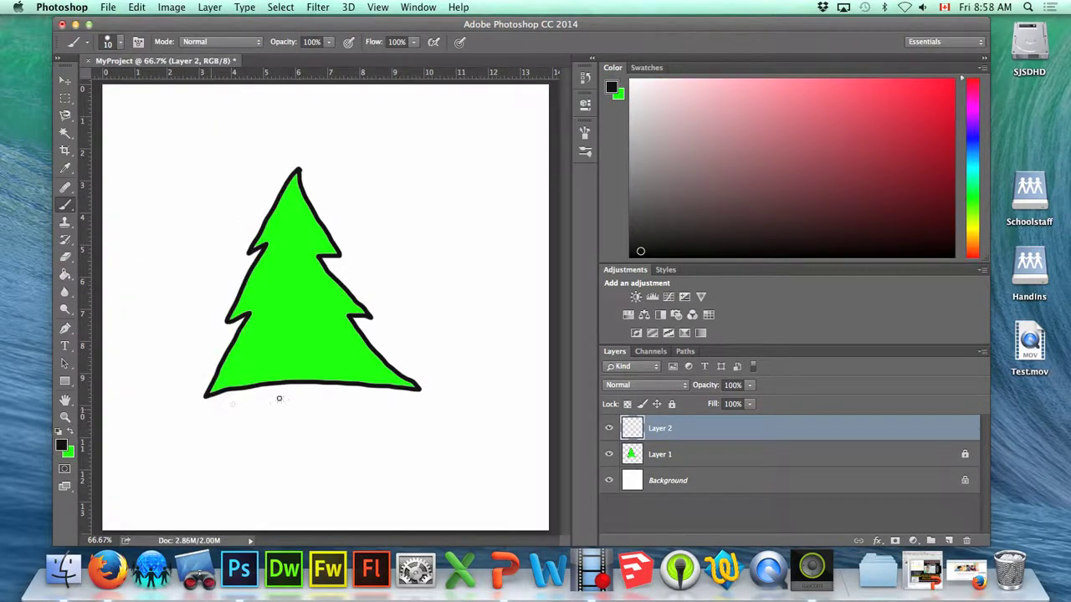
{"action": "left_click_drag", "start_coordinate": [270, 361], "coordinate": [255, 458]}
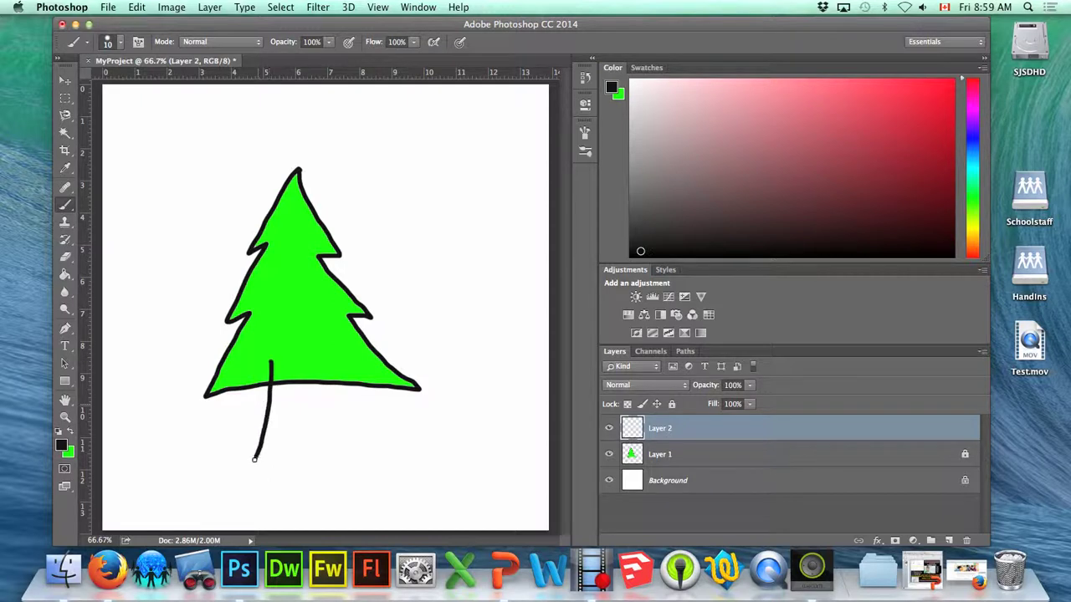
{"action": "mouse_move", "coordinate": [332, 461]}
{"action": "left_mouse_down"}
{"action": "mouse_move", "coordinate": [390, 463]}
{"action": "mouse_move", "coordinate": [327, 409]}
{"action": "left_mouse_up"}
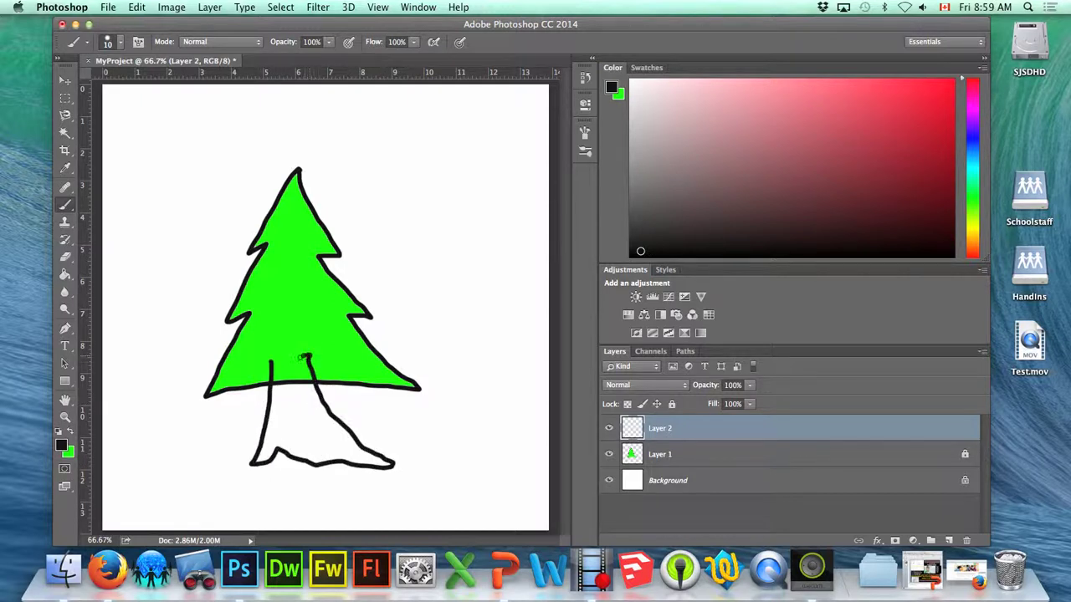
{"action": "left_click_drag", "start_coordinate": [304, 356], "coordinate": [271, 364]}
Set the foreground colour to brown 8c610e and fill the trunk outline with the Paint Bucket
{"action": "left_click", "coordinate": [64, 274]}
{"action": "left_click", "coordinate": [62, 446]}
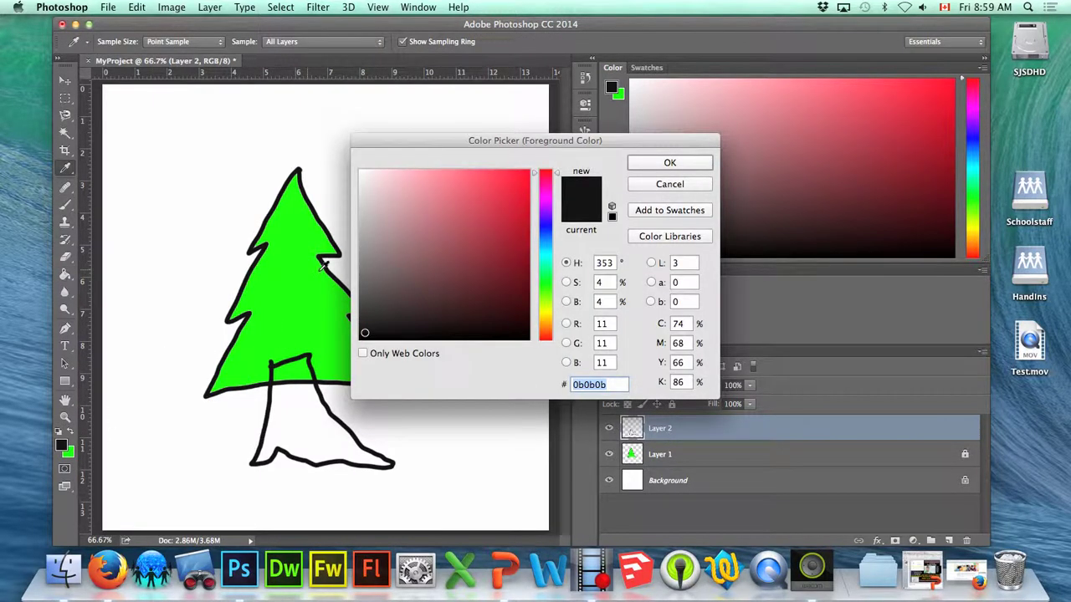
{"action": "left_click_drag", "start_coordinate": [548, 306], "coordinate": [547, 321]}
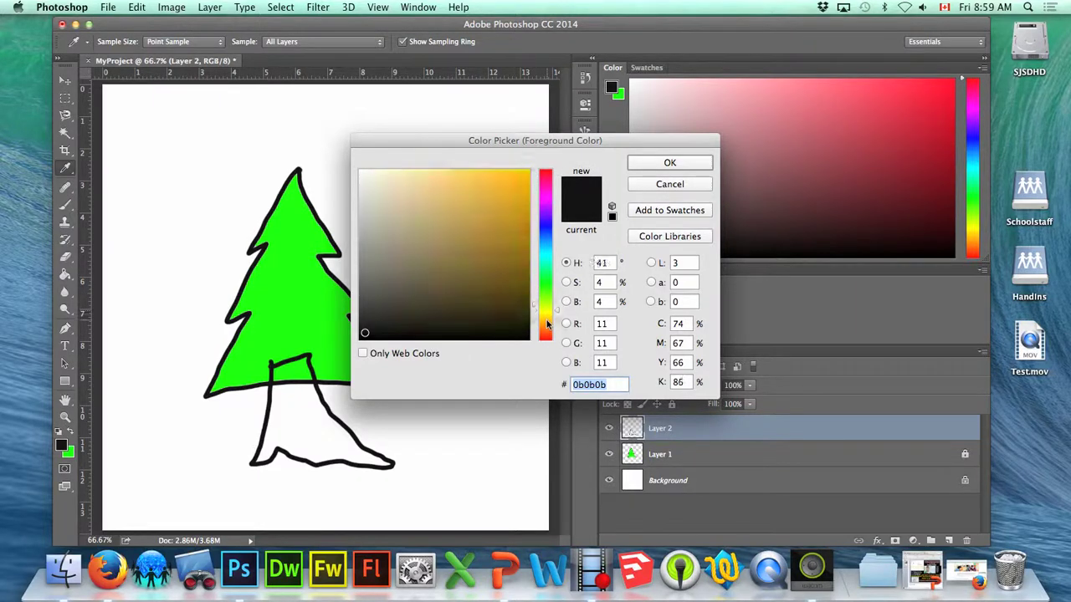
{"action": "left_click", "coordinate": [510, 236]}
{"action": "left_click", "coordinate": [511, 246]}
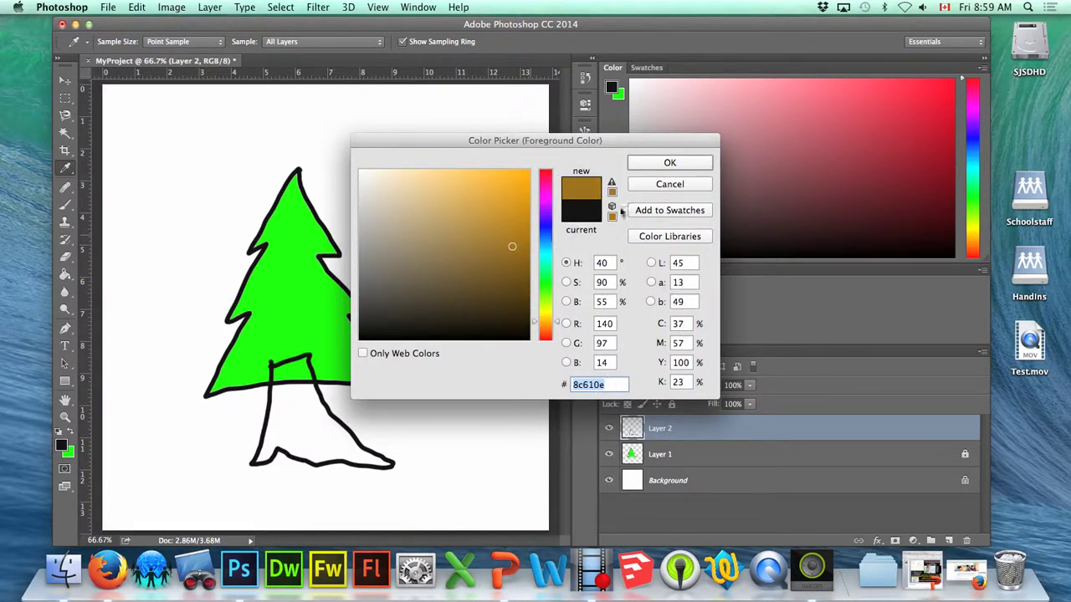
{"action": "left_click", "coordinate": [671, 165]}
{"action": "left_click", "coordinate": [305, 430]}
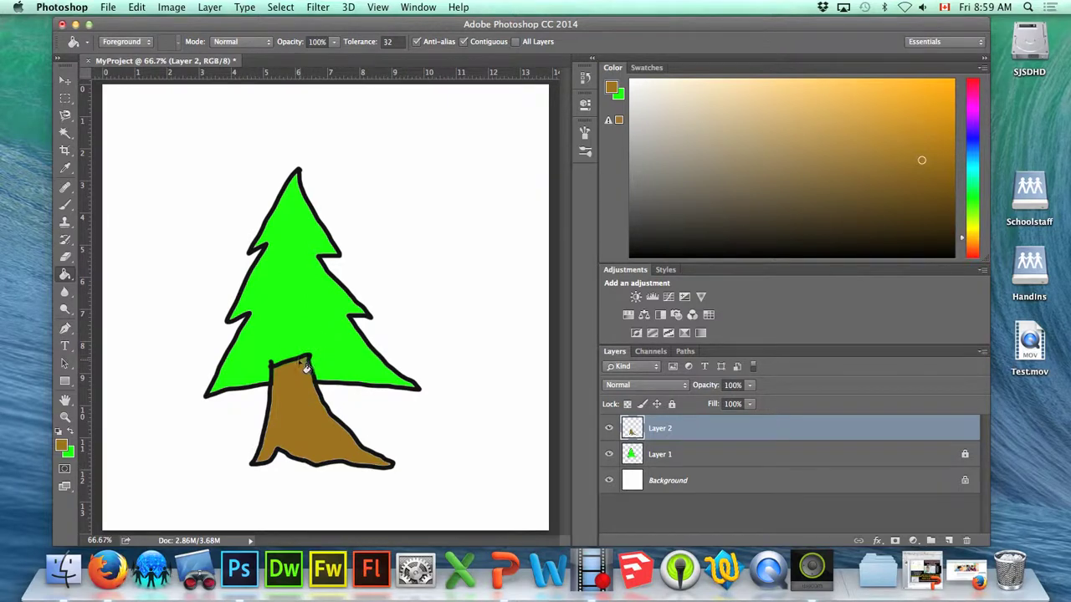
Move Layer 2 with the trunk below Layer 1 in the layer order and lock all of it
{"action": "left_click", "coordinate": [67, 81]}
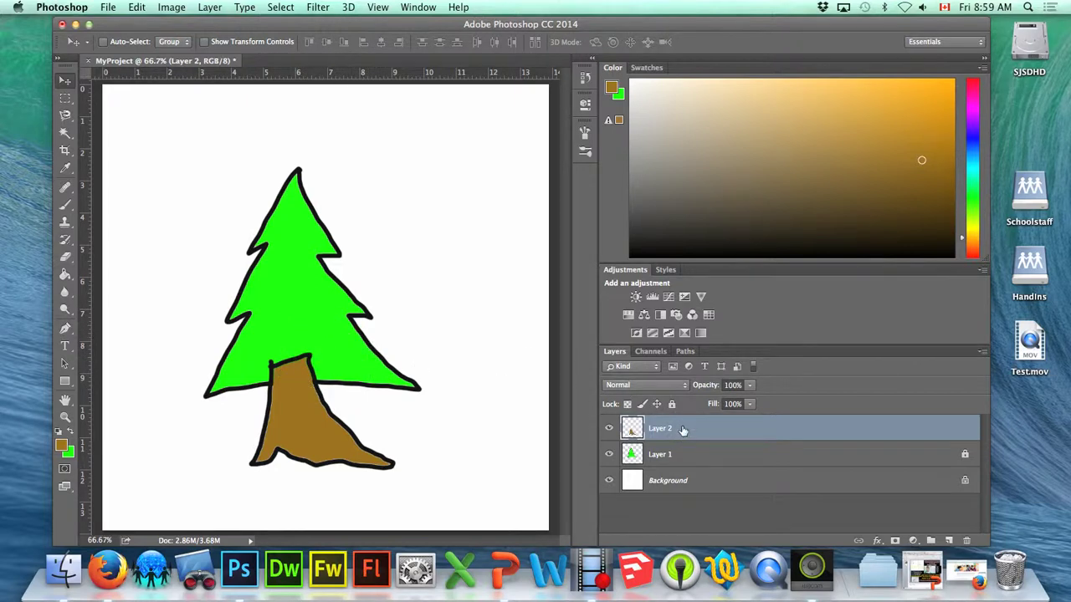
{"action": "left_click_drag", "start_coordinate": [686, 429], "coordinate": [682, 475]}
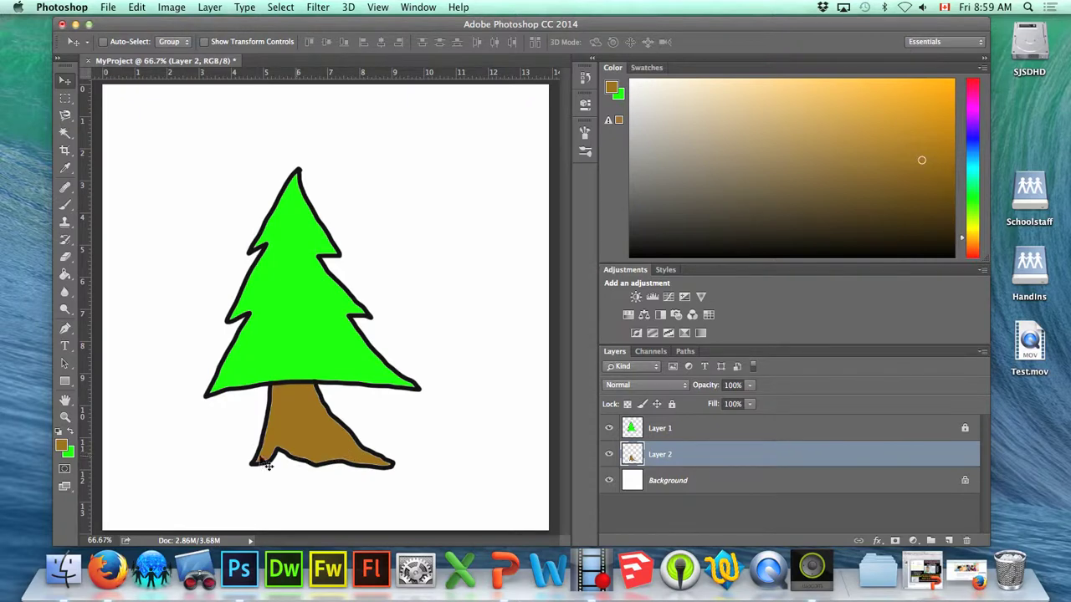
{"action": "left_click", "coordinate": [670, 404]}
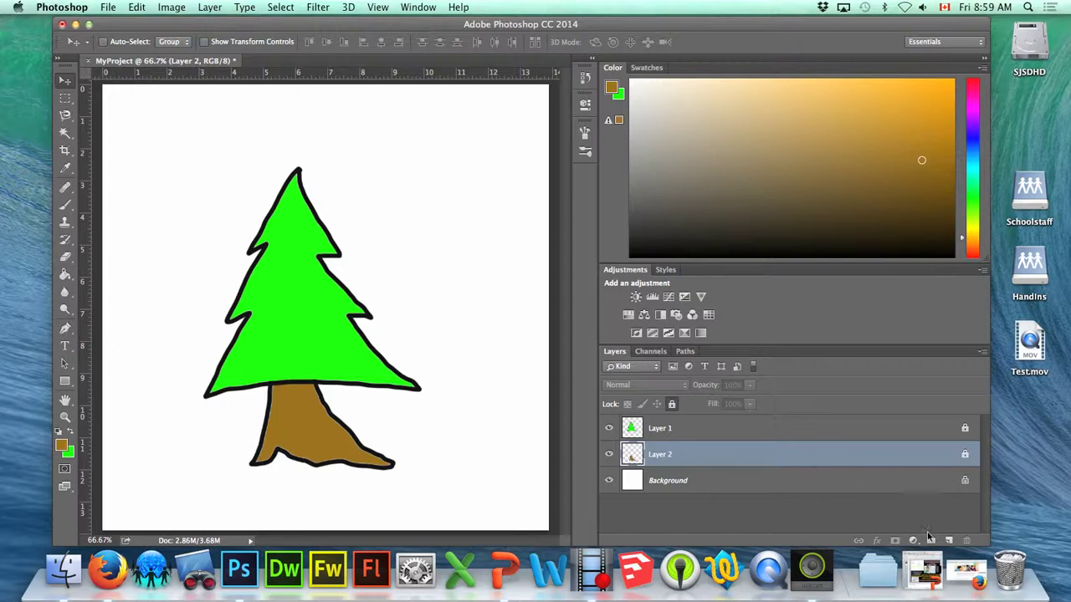
Add a layer above Layer 2, reset the colours to default black and white, and brush a ground line across the full canvas width
{"action": "left_click", "coordinate": [948, 541]}
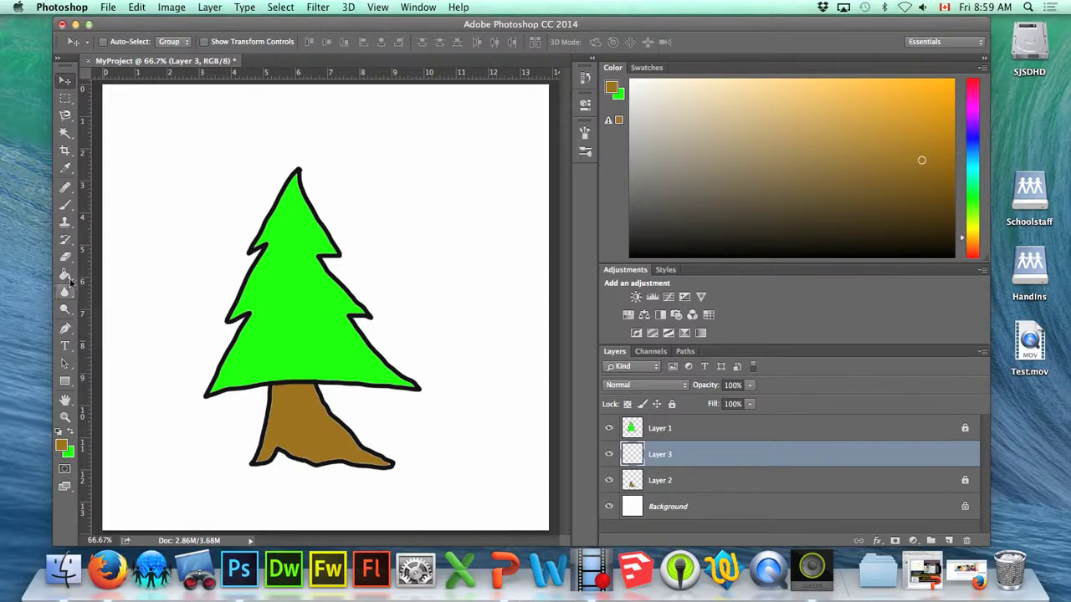
{"action": "left_click", "coordinate": [66, 205]}
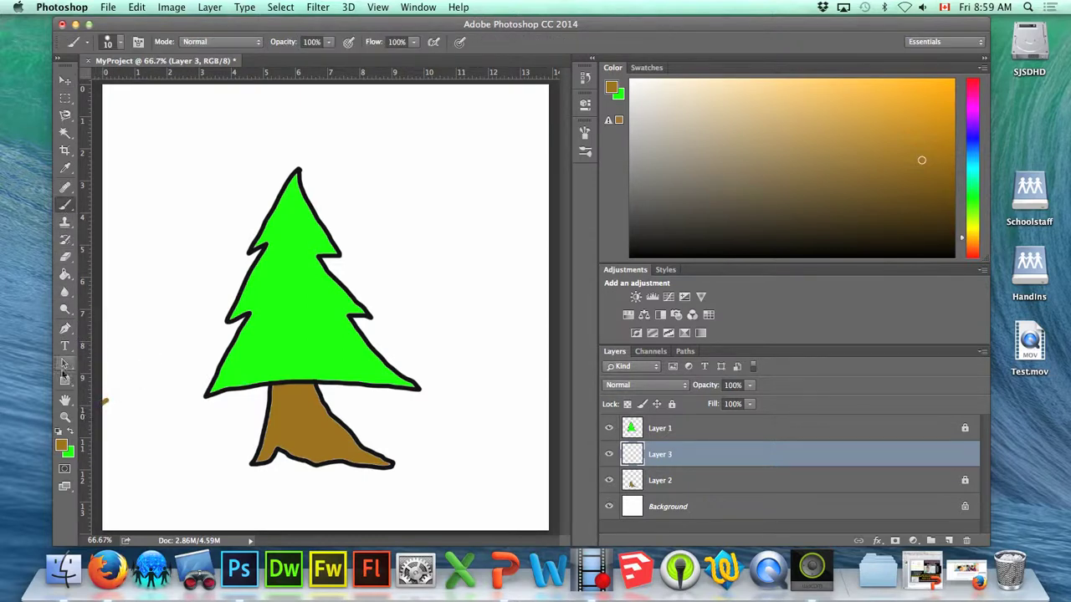
{"action": "left_click_drag", "start_coordinate": [145, 28], "coordinate": [139, 26]}
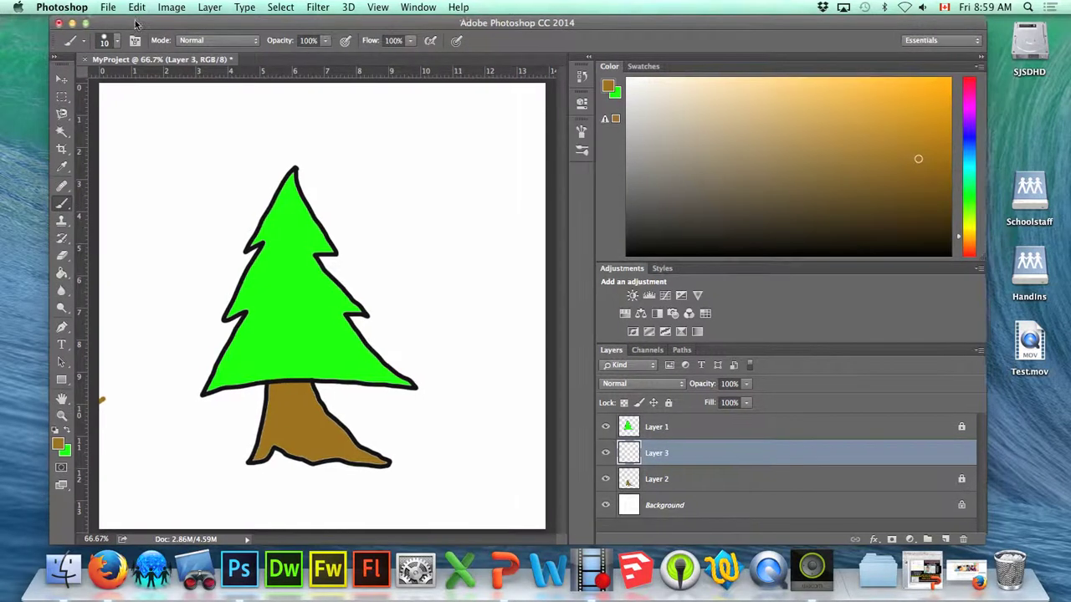
{"action": "left_click", "coordinate": [136, 6]}
{"action": "left_click", "coordinate": [139, 26]}
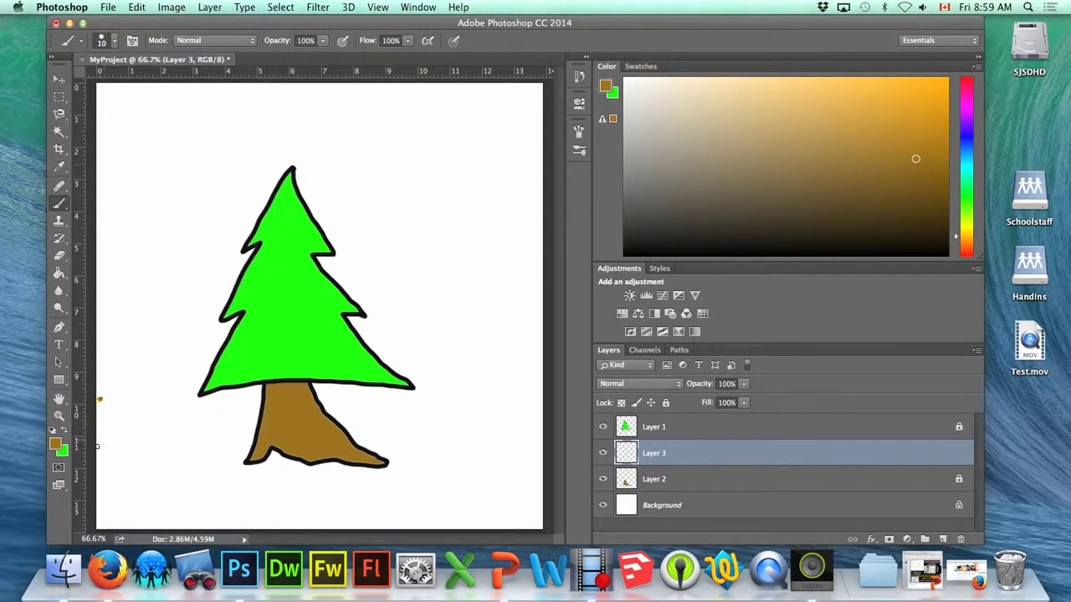
{"action": "left_click", "coordinate": [60, 430]}
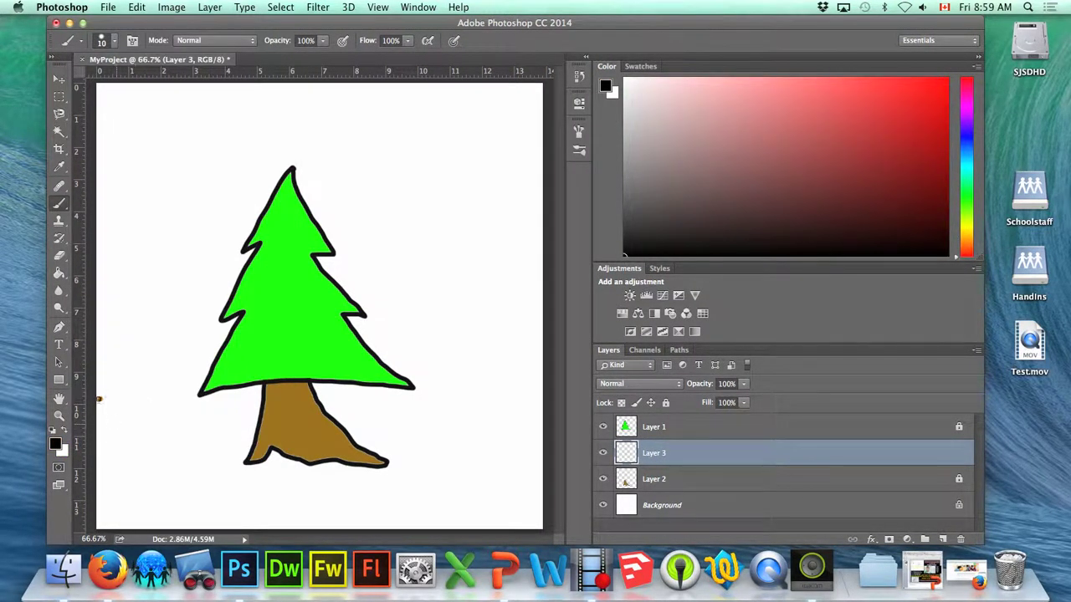
{"action": "left_click_drag", "start_coordinate": [101, 398], "coordinate": [540, 386]}
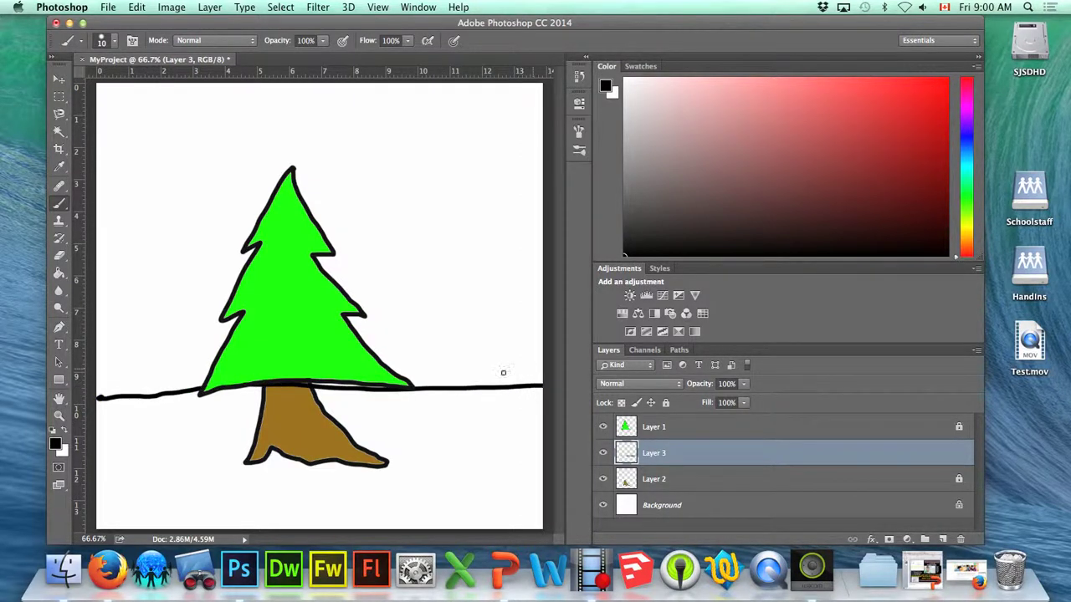
Set the foreground colour to dark green 2e8613 and fill the area below the ground line with the Paint Bucket
{"action": "left_click", "coordinate": [59, 272]}
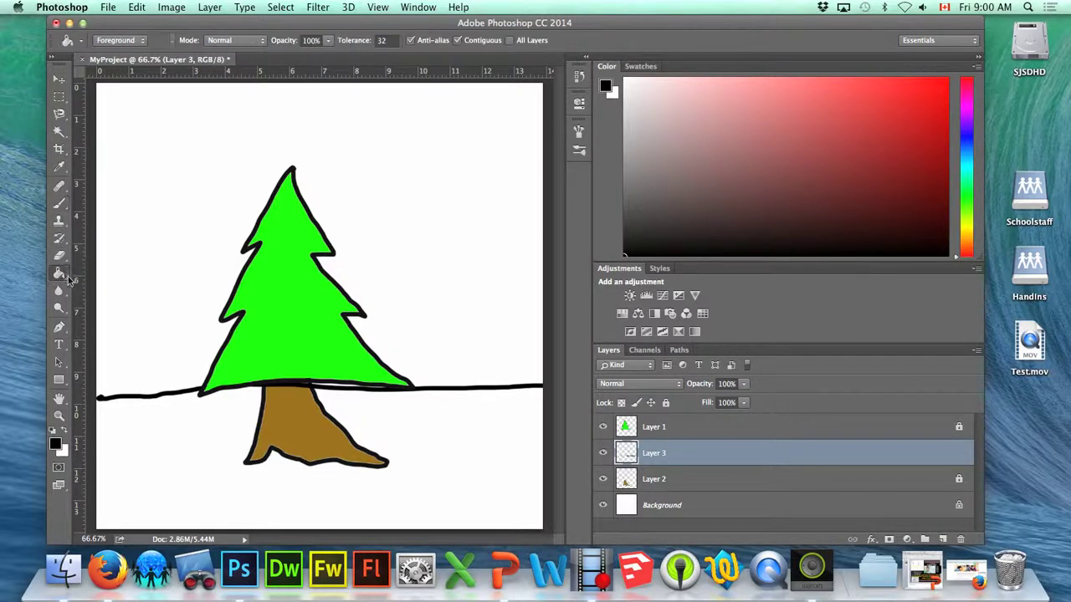
{"action": "left_click", "coordinate": [56, 446]}
{"action": "mouse_move", "coordinate": [545, 306]}
{"action": "left_mouse_down"}
{"action": "mouse_move", "coordinate": [552, 265]}
{"action": "mouse_move", "coordinate": [548, 291]}
{"action": "left_mouse_up"}
{"action": "left_click", "coordinate": [505, 248]}
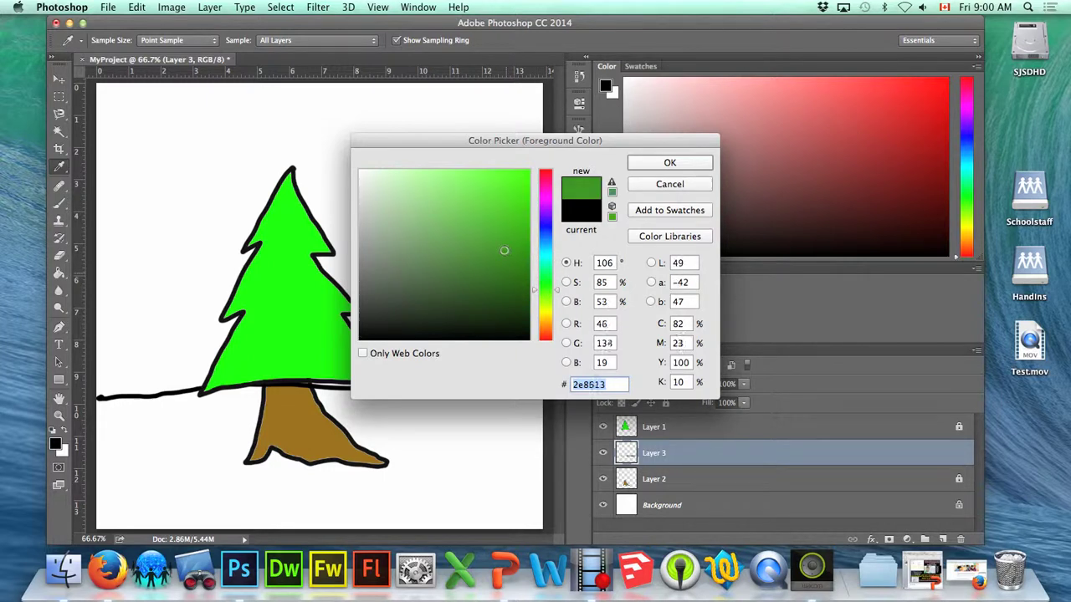
{"action": "left_click", "coordinate": [649, 167]}
{"action": "key", "text": "g"}
{"action": "left_click", "coordinate": [471, 371]}
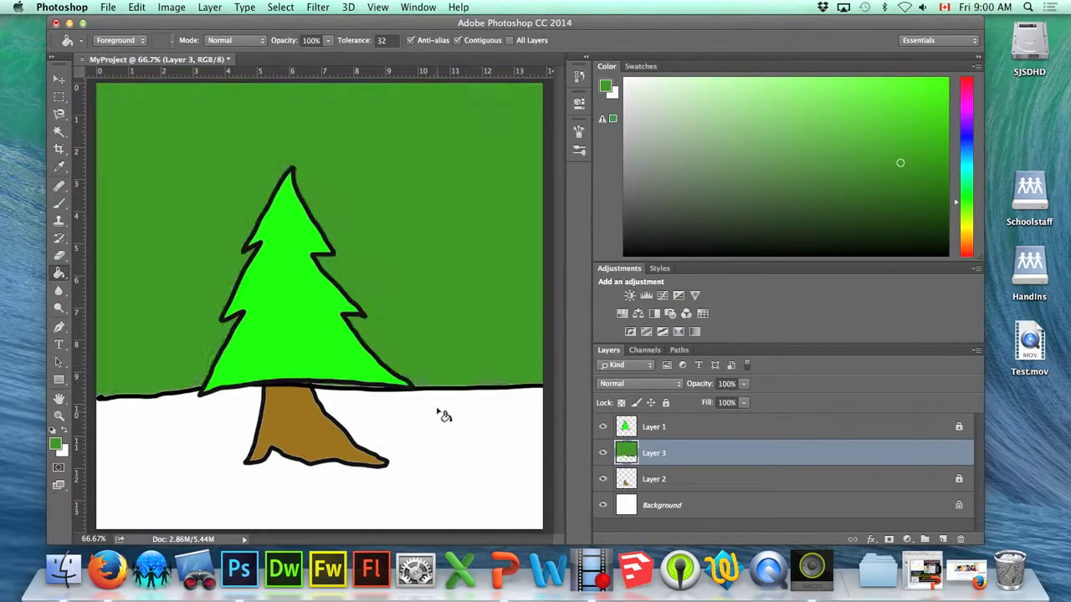
{"action": "key", "text": "super+z"}
{"action": "left_click", "coordinate": [449, 418]}
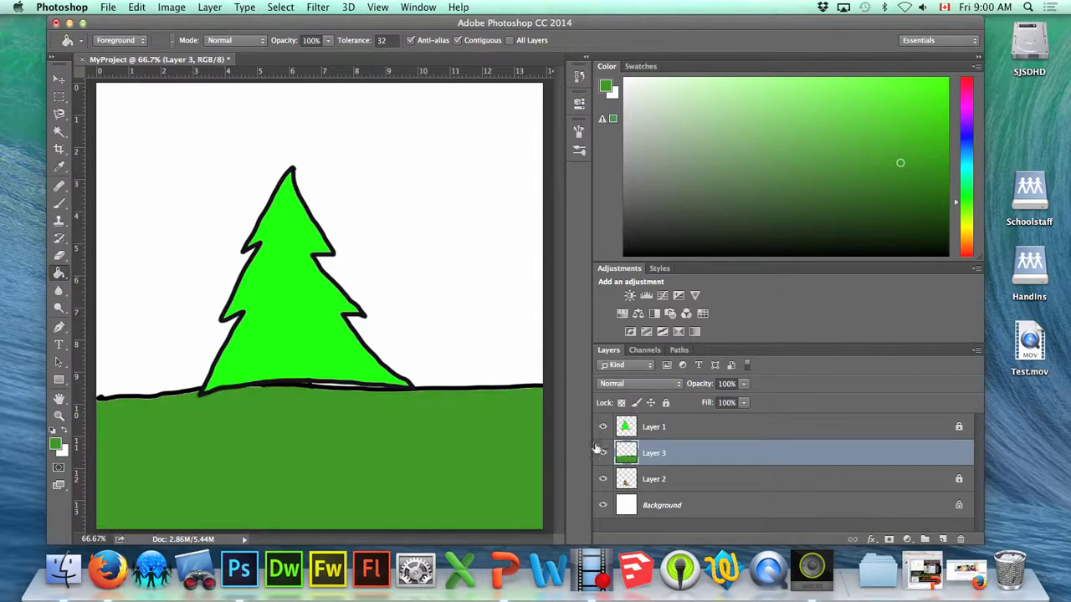
Lock all of Layer 3 and move it below Layer 2 in the layer order
{"action": "left_click", "coordinate": [666, 403]}
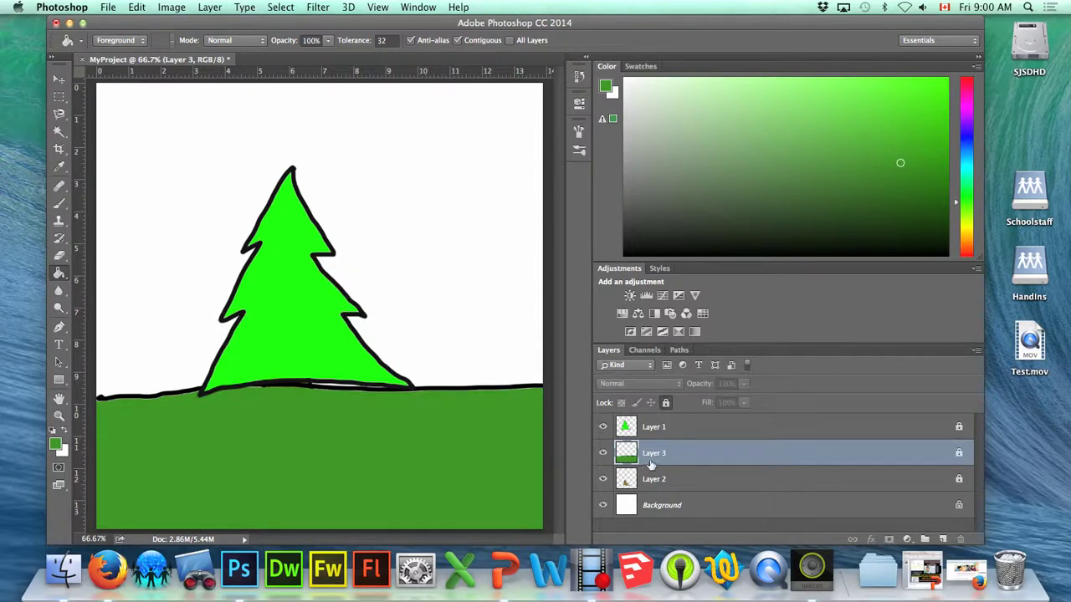
{"action": "left_click_drag", "start_coordinate": [650, 461], "coordinate": [651, 490]}
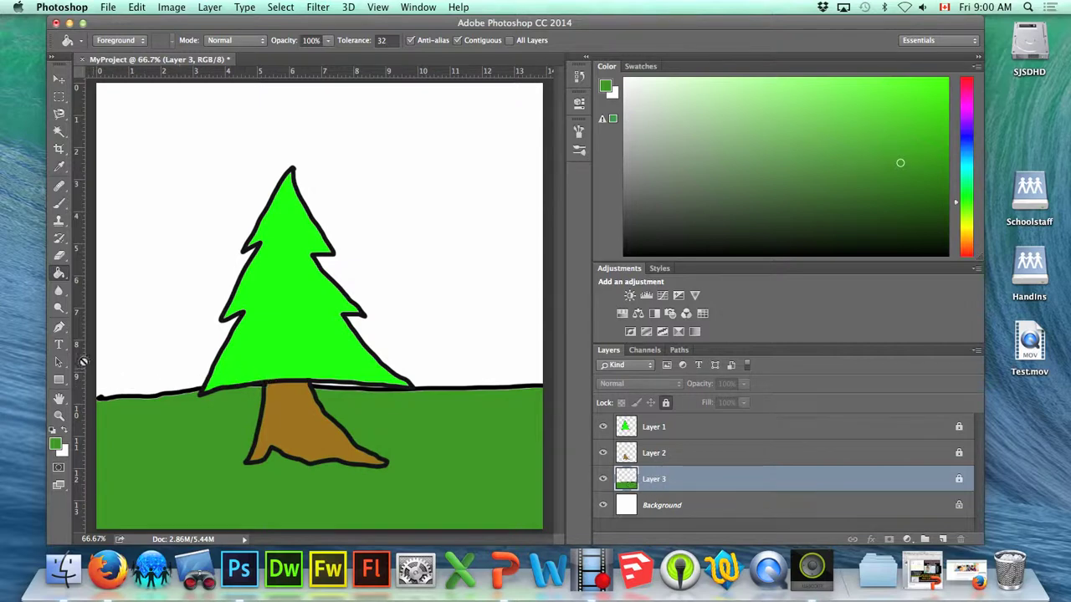
Fill the sky above the ground line on Layer 3 with light blue, unlocking the layer for the fill and locking it again
{"action": "left_click", "coordinate": [56, 443]}
{"action": "left_click_drag", "start_coordinate": [542, 270], "coordinate": [542, 248]}
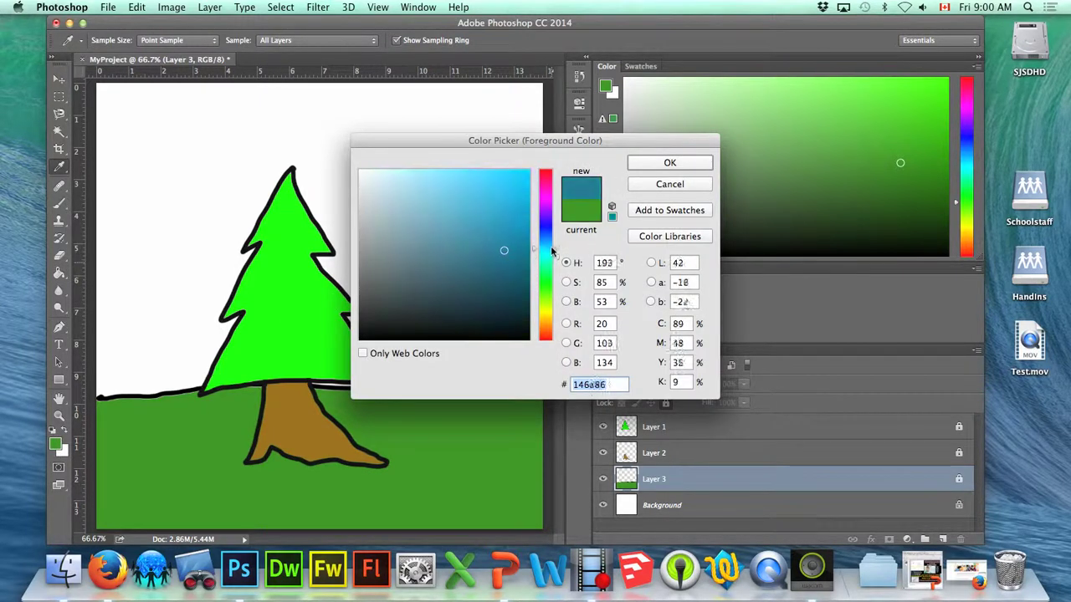
{"action": "left_click", "coordinate": [444, 215]}
{"action": "left_click_drag", "start_coordinate": [444, 215], "coordinate": [415, 189]}
{"action": "left_click", "coordinate": [654, 165]}
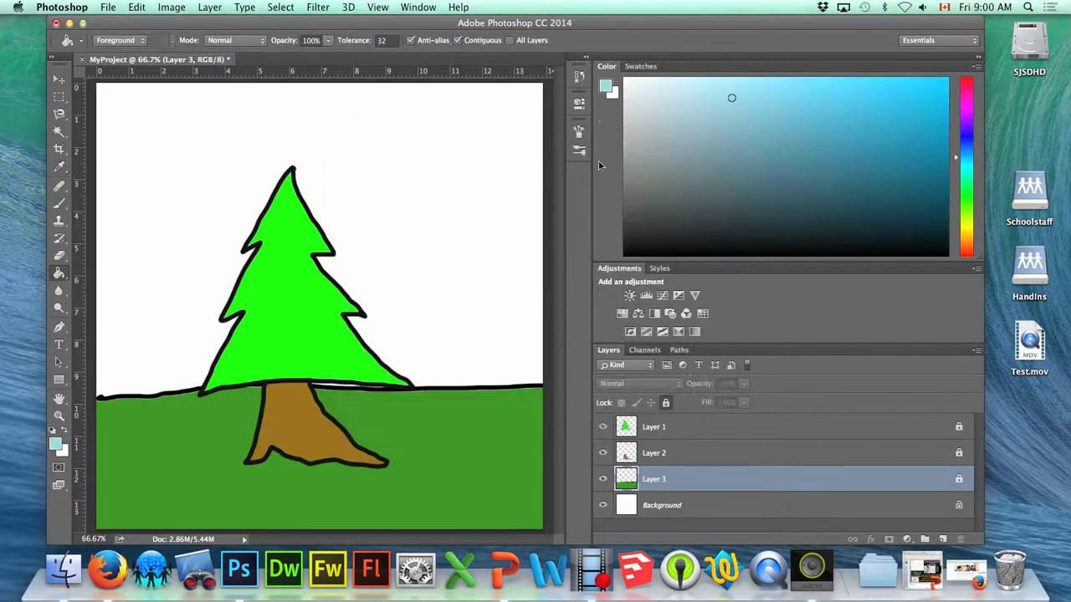
{"action": "left_click", "coordinate": [486, 165]}
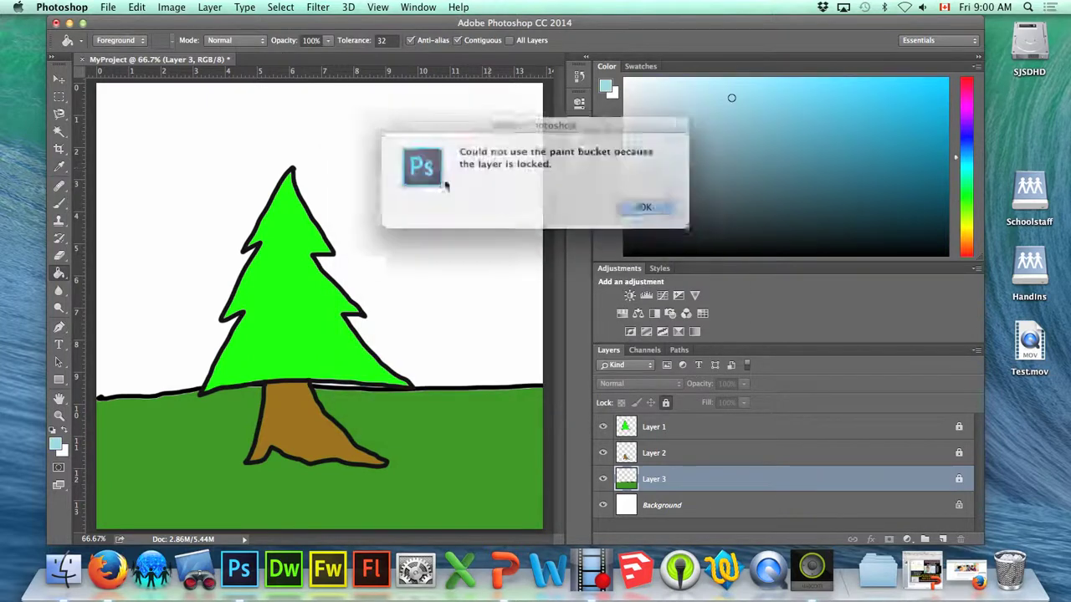
{"action": "left_click", "coordinate": [638, 205]}
{"action": "left_click", "coordinate": [665, 403]}
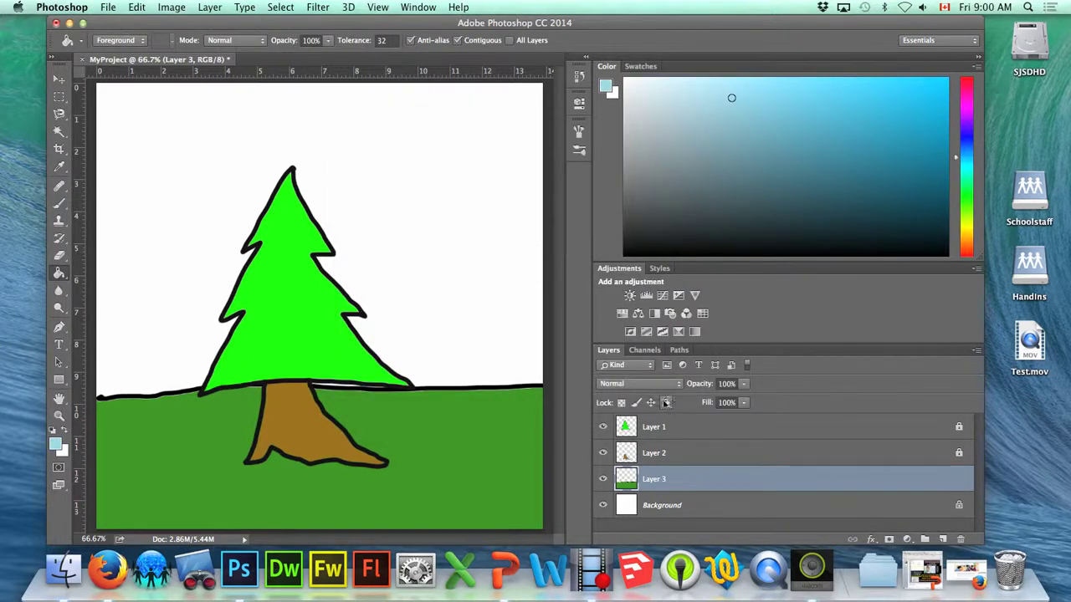
{"action": "left_click", "coordinate": [463, 243]}
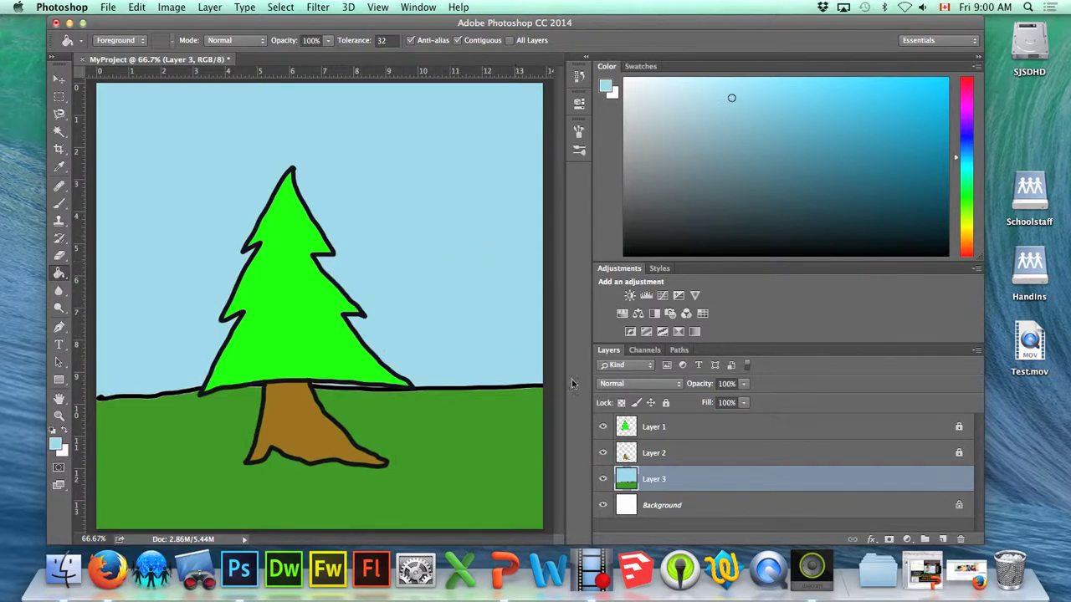
{"action": "left_click", "coordinate": [666, 402]}
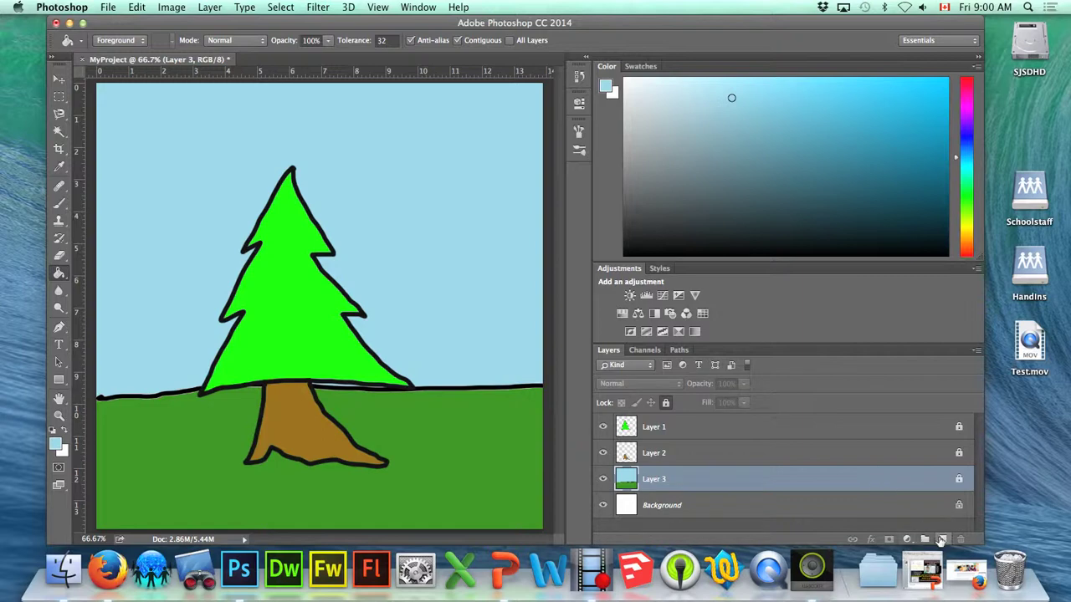
Rename Layer 2 as trunk and Layer 1 as tree
{"action": "left_click", "coordinate": [654, 454]}
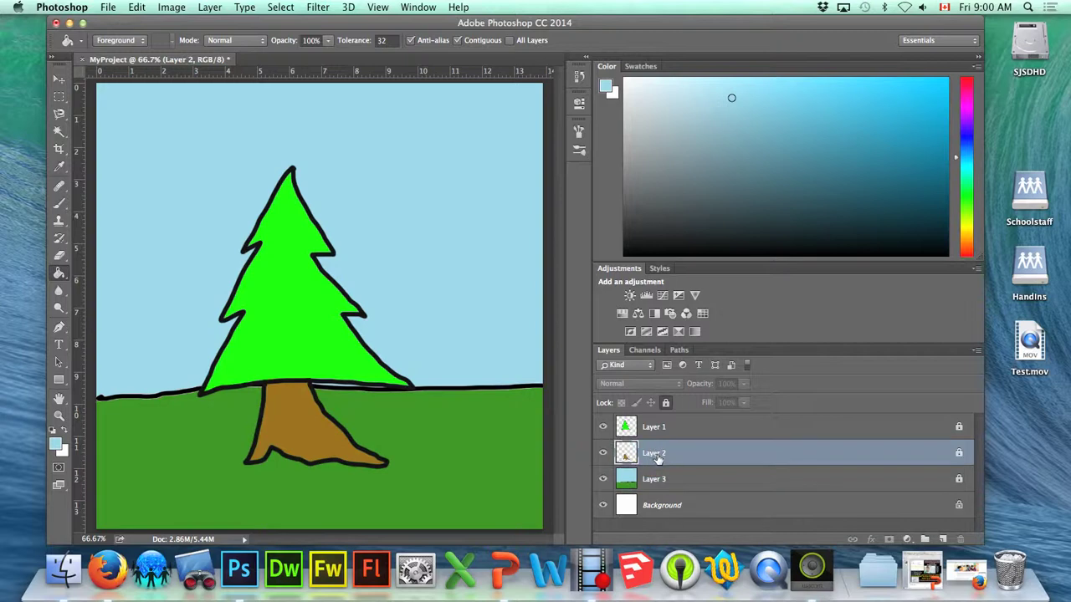
{"action": "double_click", "coordinate": [658, 454]}
{"action": "type", "text": "b"}
{"action": "key", "text": "Return"}
{"action": "double_click", "coordinate": [655, 427]}
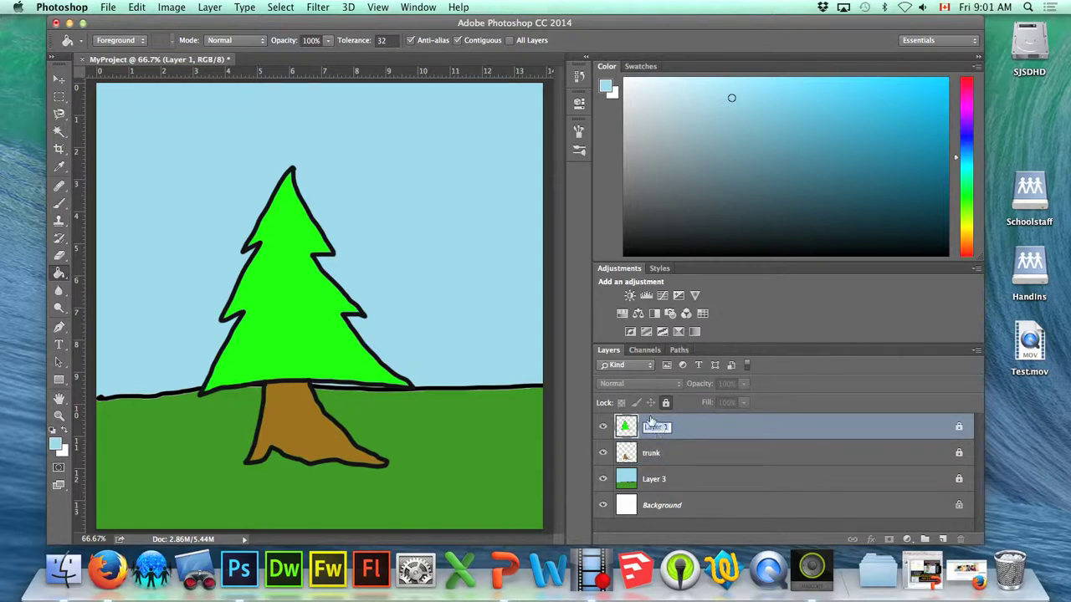
{"action": "type", "text": "tree"}
Rename Layer 3, which holds the sky and ground, as background
{"action": "double_click", "coordinate": [652, 480]}
{"action": "type", "text": "s"}
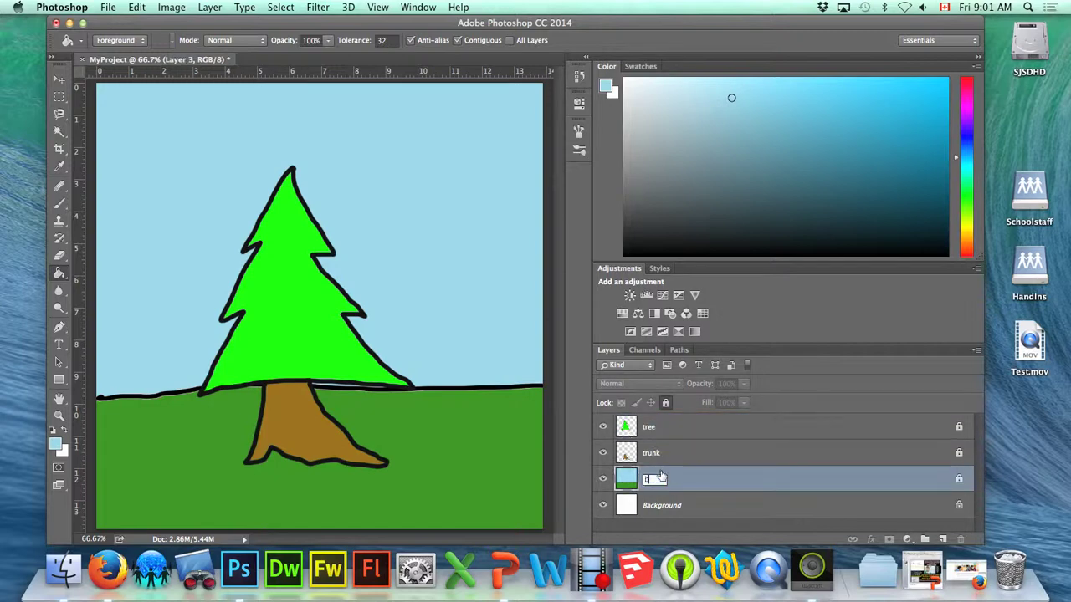
{"action": "type", "text": "ac"}
{"action": "key", "text": "BackSpace"}
Add two new empty layers directly above the trunk layer
{"action": "left_click", "coordinate": [724, 452]}
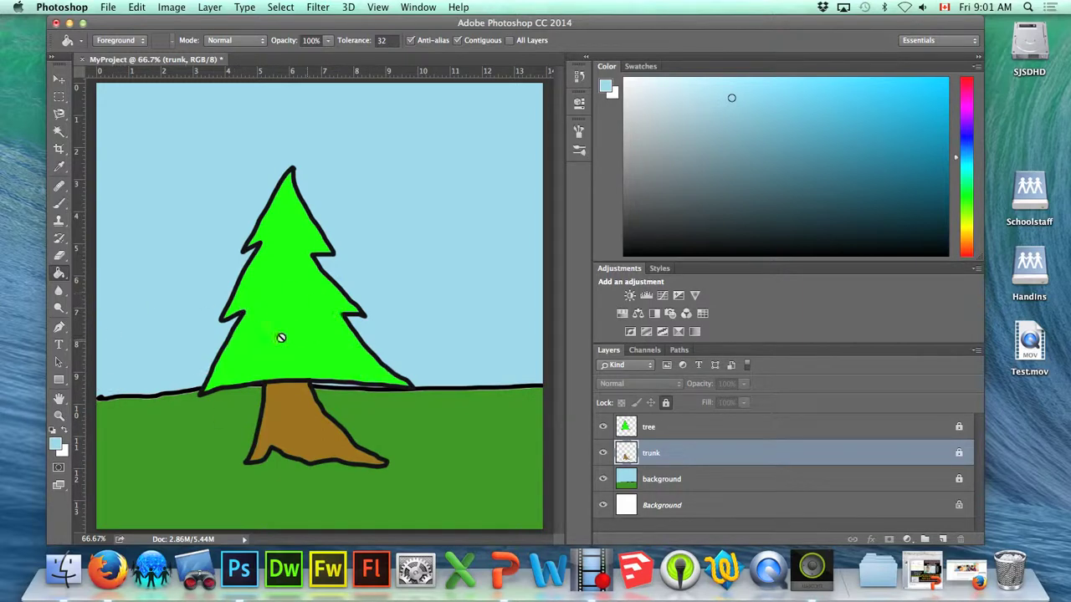
{"action": "left_click", "coordinate": [936, 537]}
{"action": "left_click", "coordinate": [937, 536]}
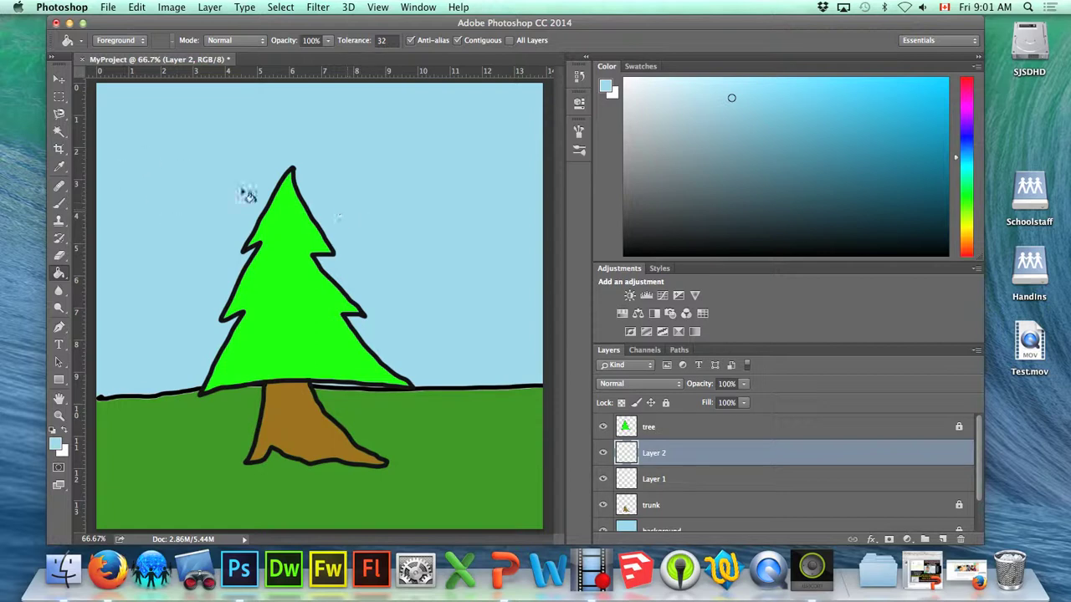
Set the foreground colour to bright yellow eef700
{"action": "left_click", "coordinate": [56, 446]}
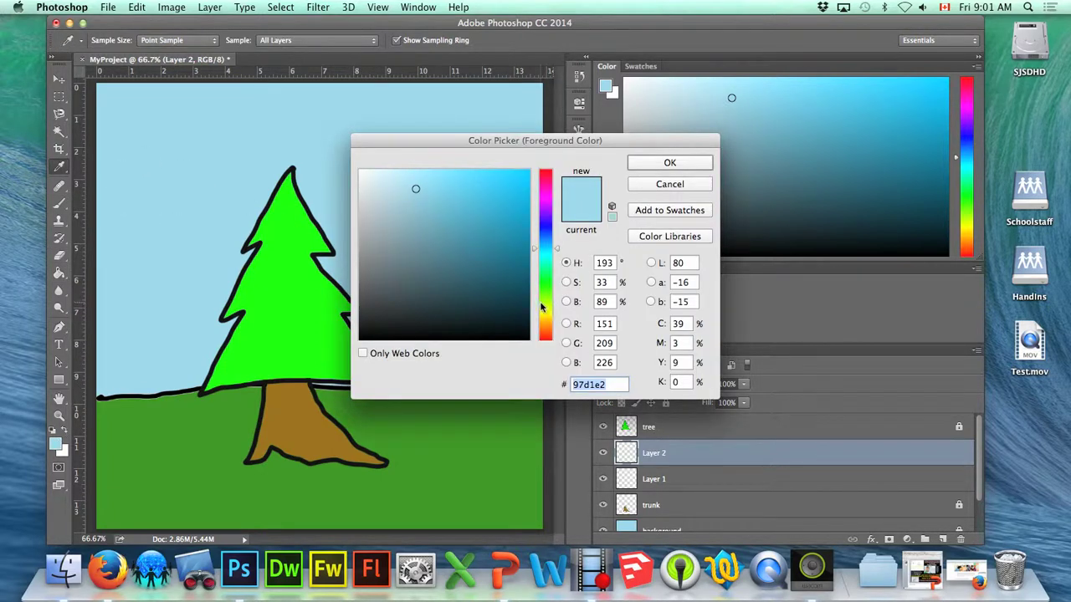
{"action": "left_click", "coordinate": [540, 309]}
{"action": "left_click_drag", "start_coordinate": [490, 209], "coordinate": [528, 174]}
{"action": "left_click", "coordinate": [661, 167]}
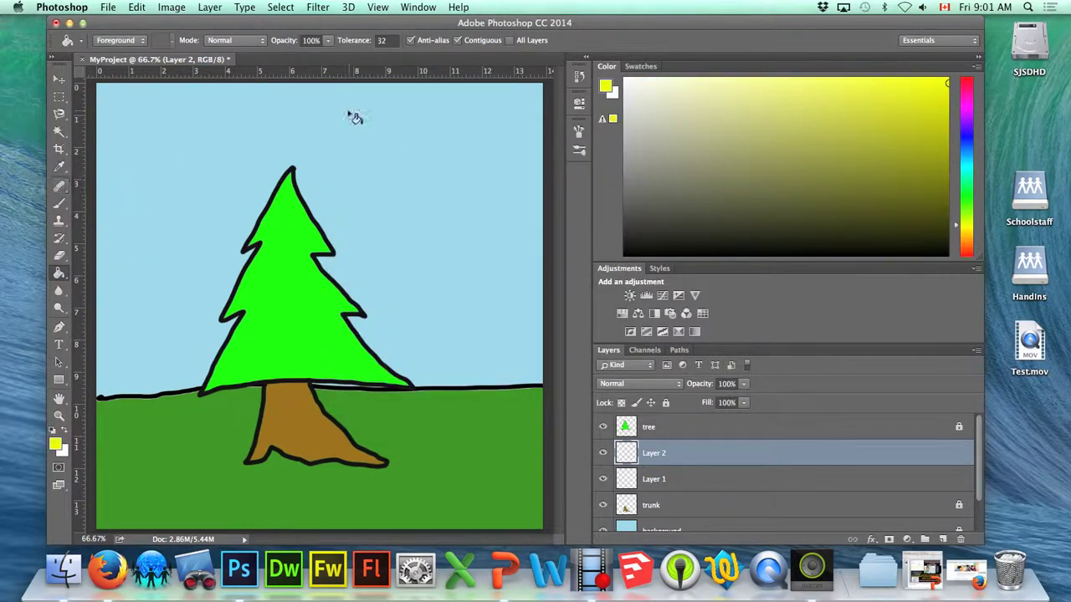
Switch to the Brush tool and enlarge the brush to 250 px
{"action": "left_click", "coordinate": [60, 204]}
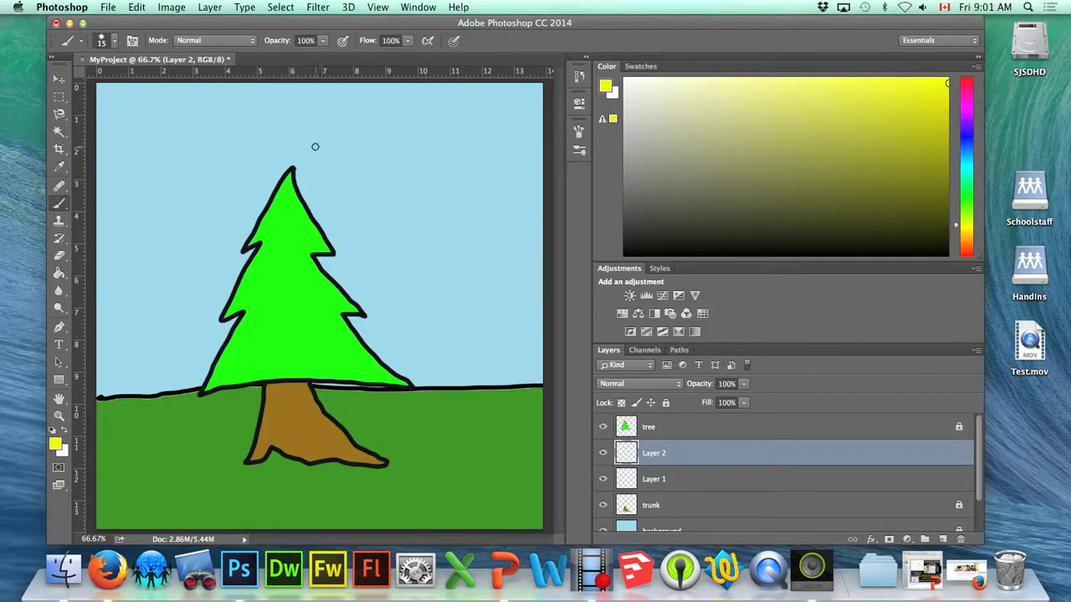
{"action": "key", "text": "bracketright"}
{"action": "key", "text": "bracketright"}
{"action": "key", "text": "bracketright"}
{"action": "key", "text": "bracketright"}
{"action": "key", "text": "bracketright"}
{"action": "key", "text": "bracketright"}
{"action": "key", "text": "bracketright"}
{"action": "key", "text": "bracketright"}
{"action": "key", "text": "bracketright"}
{"action": "key", "text": "bracketright"}
{"action": "key", "text": "bracketright"}
{"action": "key", "text": "bracketright"}
{"action": "key", "text": "bracketright"}
{"action": "key", "text": "bracketright"}
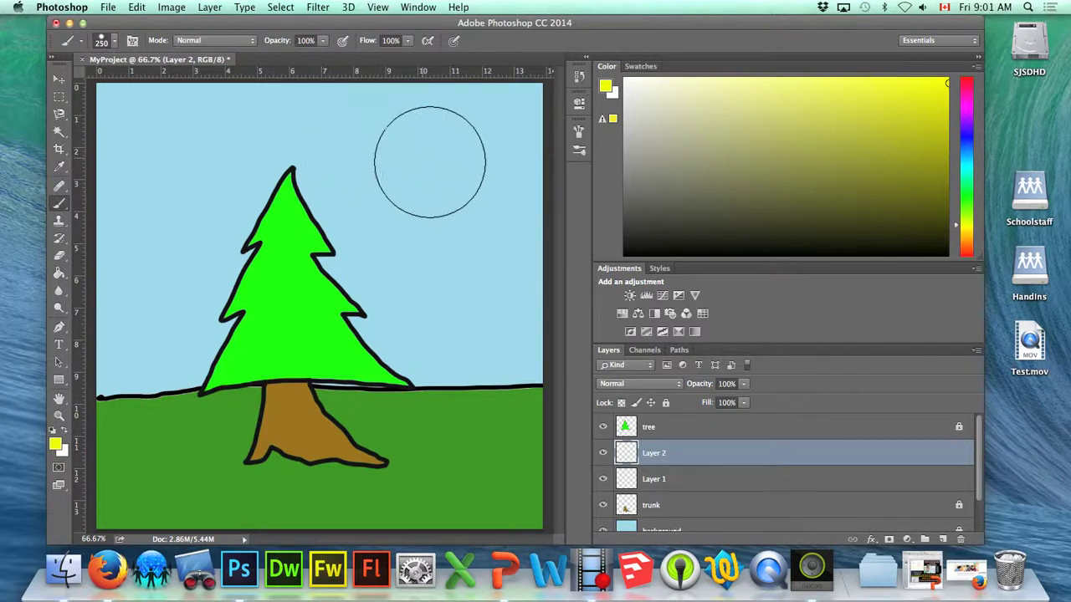
Stamp a hard-edged yellow sun in the sky right of the tree and undo it
{"action": "left_click", "coordinate": [438, 158]}
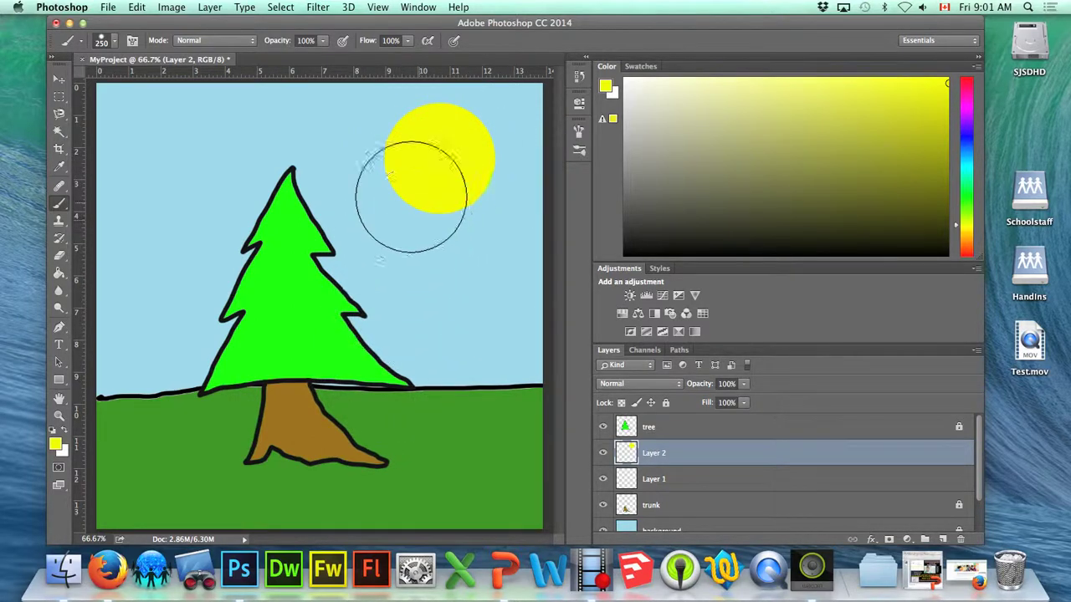
{"action": "key", "text": "super+z"}
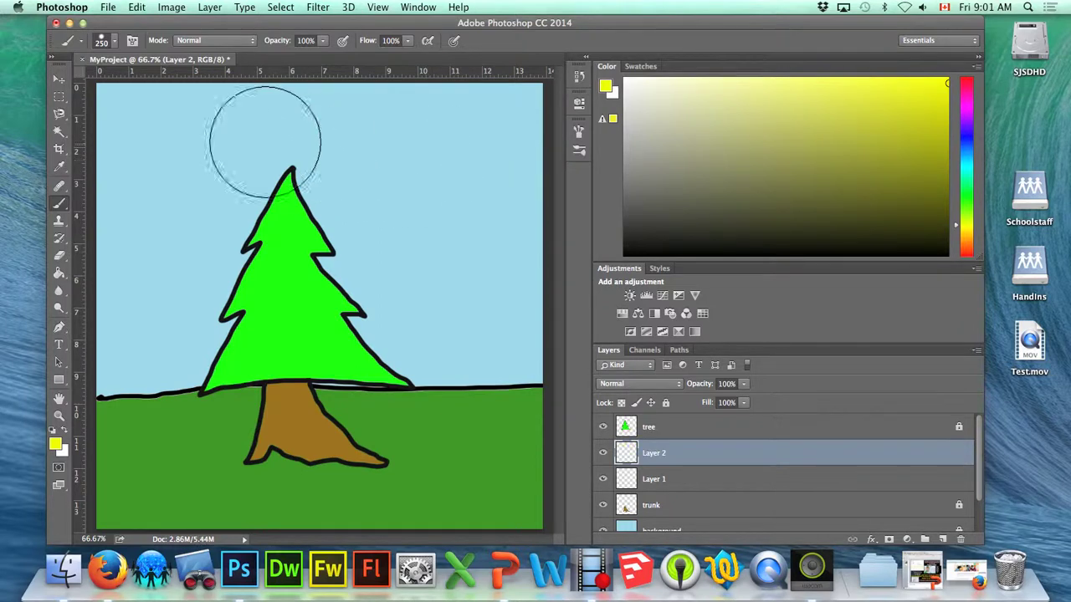
Choose the soft round brush preset and paint a soft-edged yellow sun in the sky right of the tree on Layer 2
{"action": "left_click", "coordinate": [116, 42]}
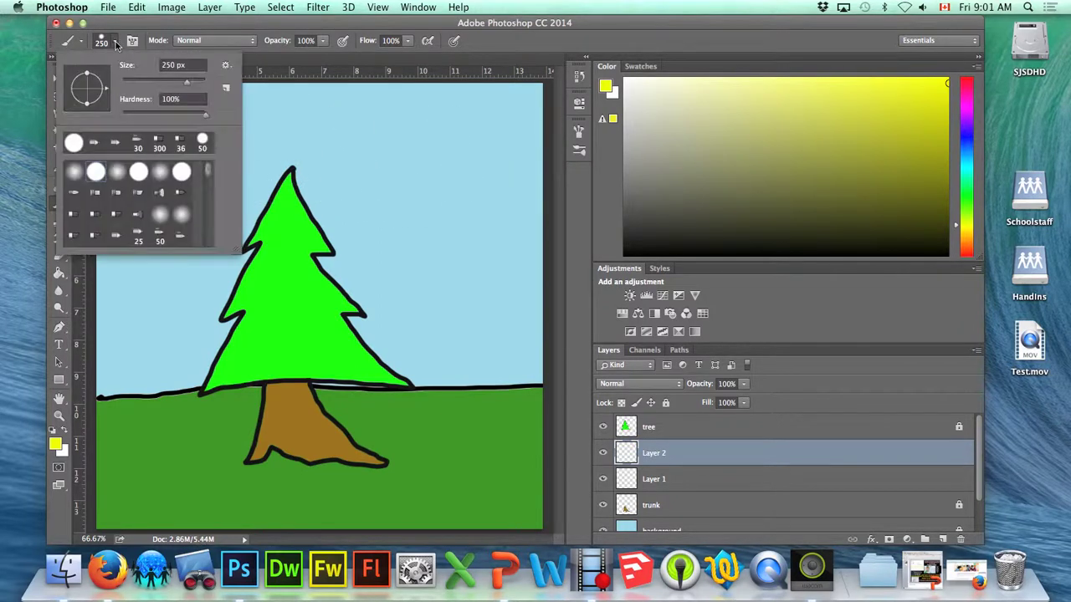
{"action": "left_click", "coordinate": [74, 172]}
{"action": "mouse_move", "coordinate": [439, 173]}
{"action": "left_mouse_down"}
{"action": "mouse_move", "coordinate": [477, 162]}
{"action": "mouse_move", "coordinate": [423, 167]}
{"action": "mouse_move", "coordinate": [430, 156]}
{"action": "mouse_move", "coordinate": [454, 162]}
{"action": "mouse_move", "coordinate": [430, 172]}
{"action": "mouse_move", "coordinate": [444, 189]}
{"action": "mouse_move", "coordinate": [442, 179]}
{"action": "mouse_move", "coordinate": [512, 184]}
{"action": "mouse_move", "coordinate": [437, 198]}
{"action": "mouse_move", "coordinate": [443, 186]}
{"action": "left_mouse_up"}
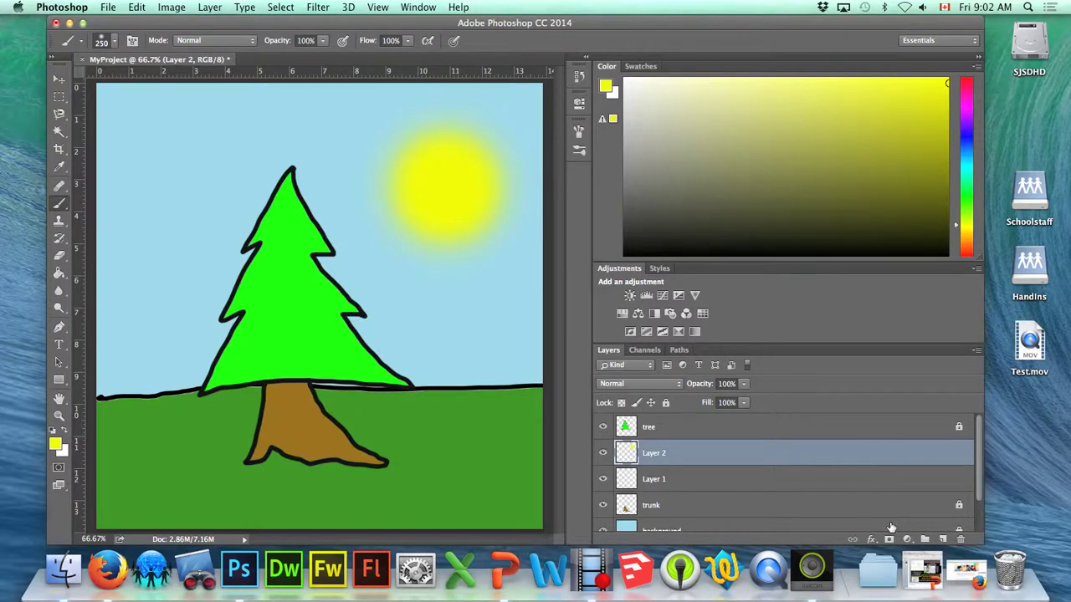
Add a new layer above Layer 2 and set the foreground colour to near-black 171716
{"action": "left_click", "coordinate": [943, 539]}
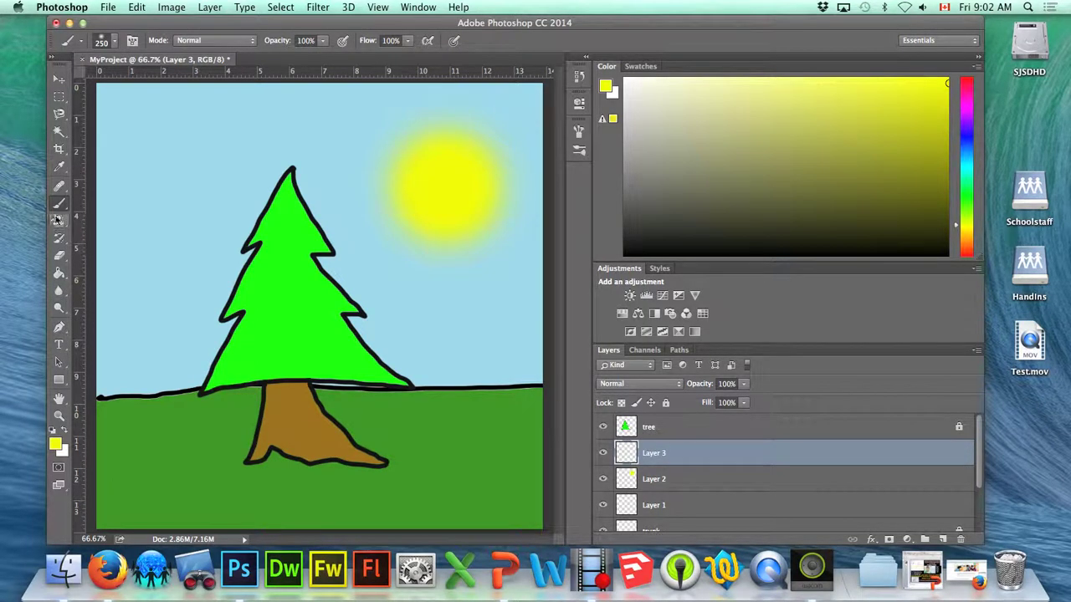
{"action": "left_click", "coordinate": [56, 444]}
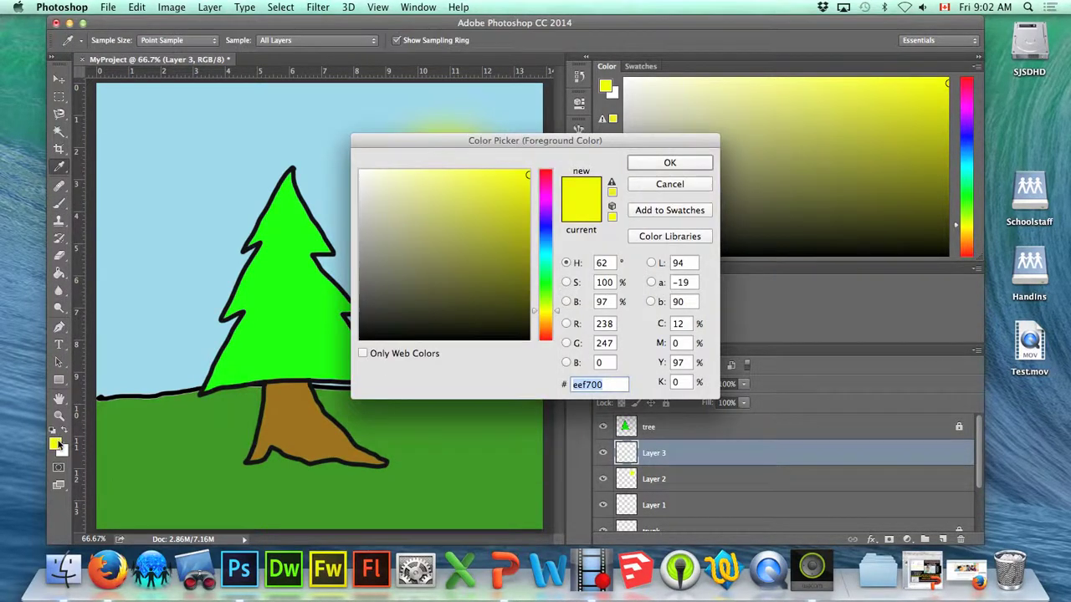
{"action": "left_click", "coordinate": [369, 323]}
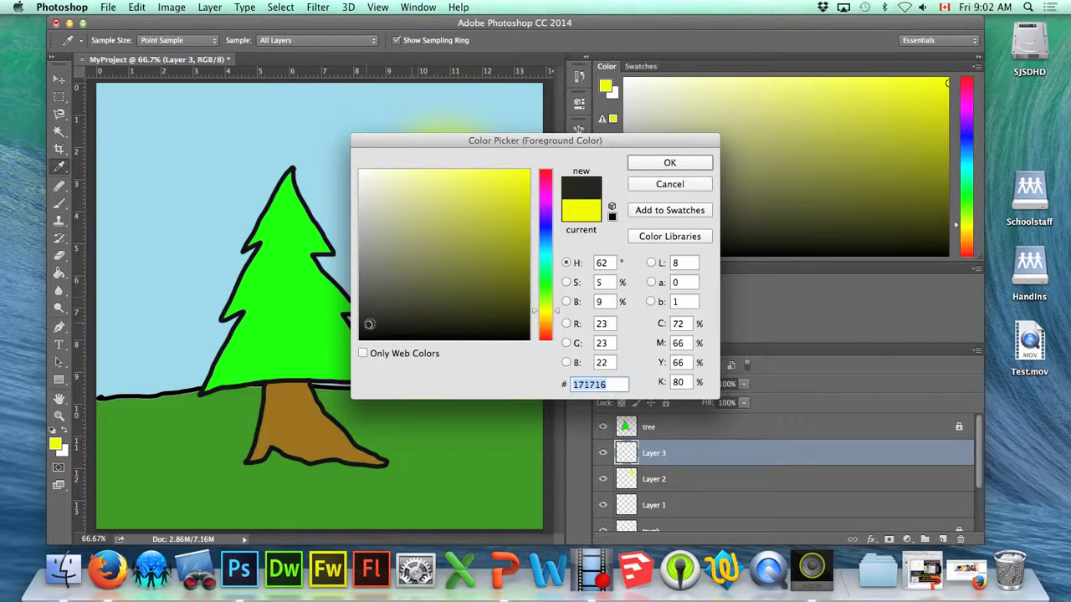
{"action": "left_click", "coordinate": [662, 170]}
Reduce the brush to 20 px and paint a simple two-winged bird in the sky left of the tree on Layer 3
{"action": "key", "text": "b"}
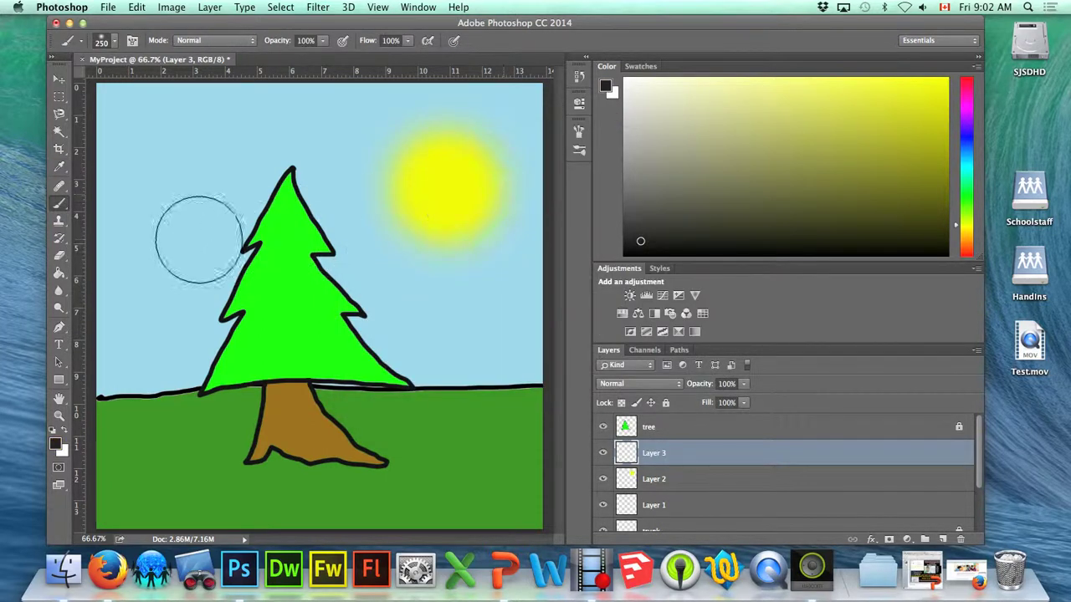
{"action": "key", "text": "bracketleft"}
{"action": "key", "text": "bracketleft"}
{"action": "key", "text": "bracketleft"}
{"action": "key", "text": "bracketleft"}
{"action": "key", "text": "bracketleft"}
{"action": "key", "text": "bracketleft"}
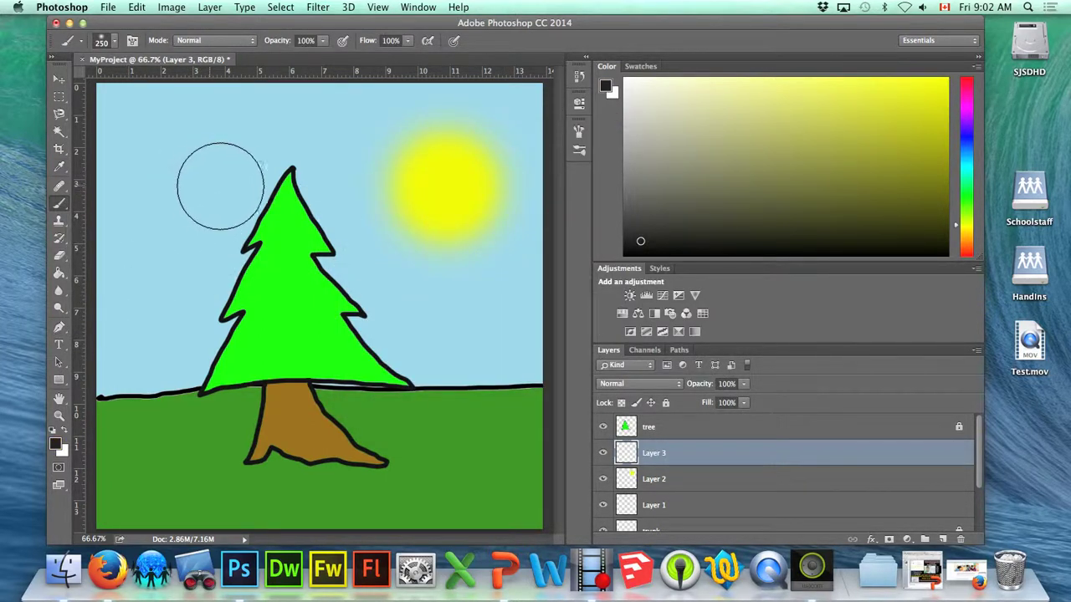
{"action": "key", "text": "bracketleft"}
{"action": "key", "text": "bracketleft"}
{"action": "key", "text": "bracketleft"}
{"action": "key", "text": "bracketleft"}
{"action": "key", "text": "bracketleft"}
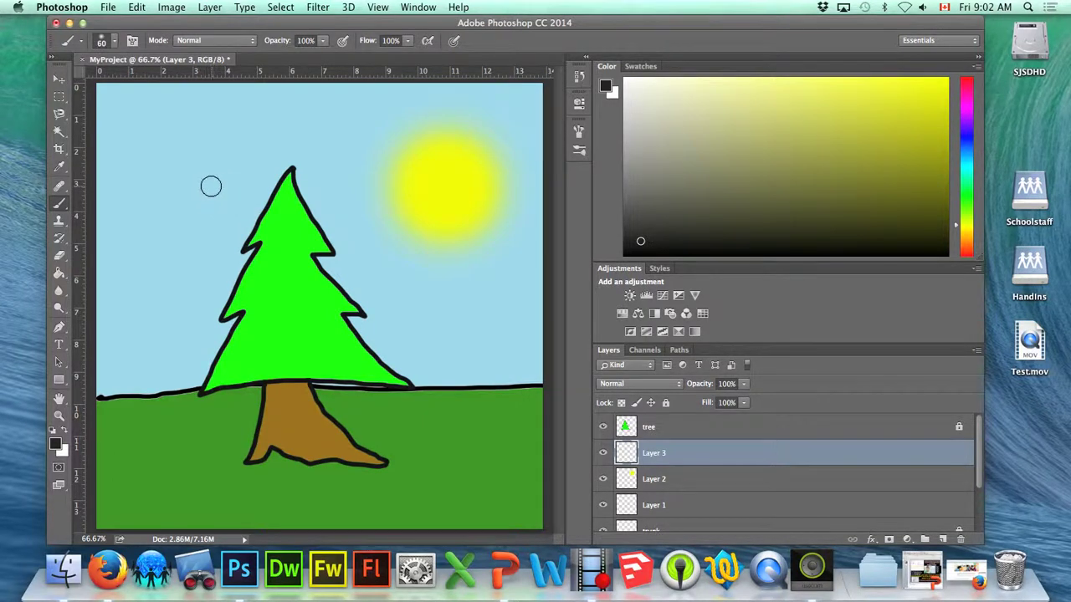
{"action": "key", "text": "bracketleft"}
{"action": "mouse_move", "coordinate": [126, 207]}
{"action": "left_mouse_down"}
{"action": "mouse_move", "coordinate": [176, 171]}
{"action": "mouse_move", "coordinate": [215, 198]}
{"action": "left_mouse_up"}
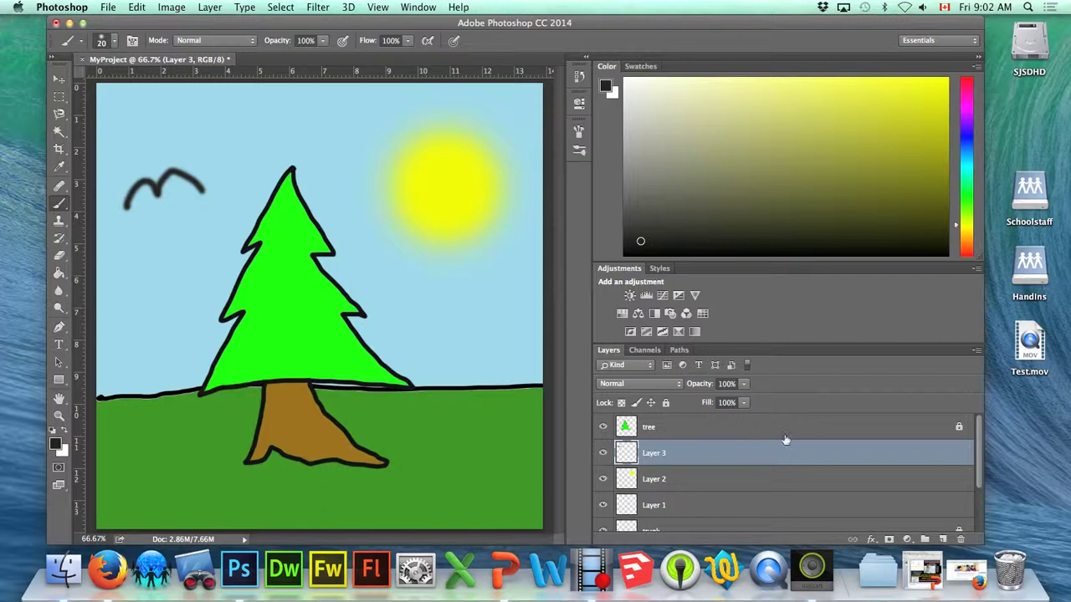
Delete Layer 3 with the bird and restore it by stepping backward
{"action": "left_click_drag", "start_coordinate": [867, 451], "coordinate": [958, 534]}
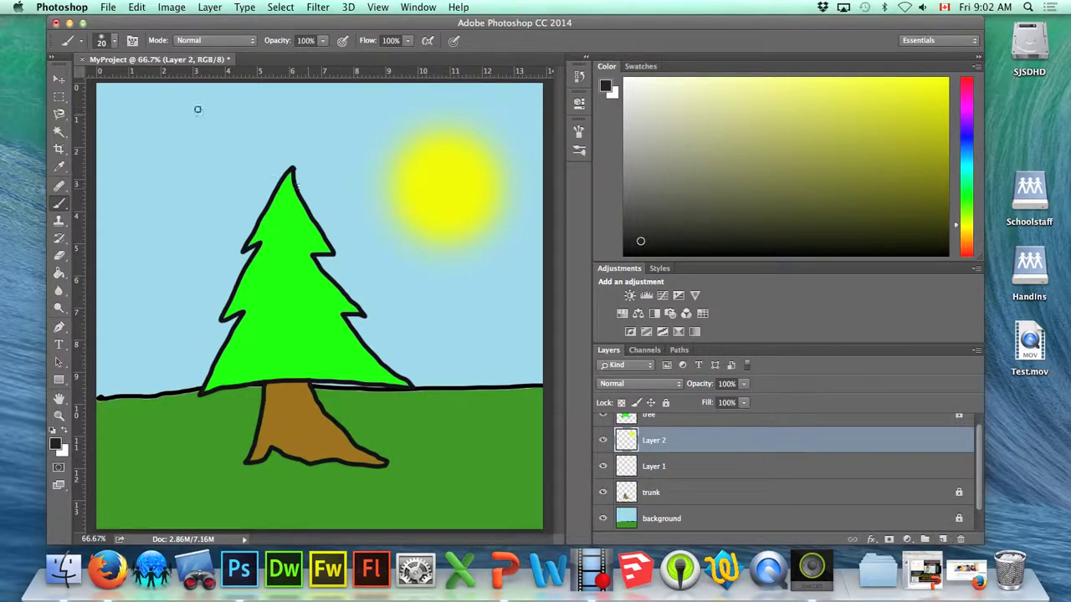
{"action": "left_click", "coordinate": [137, 8]}
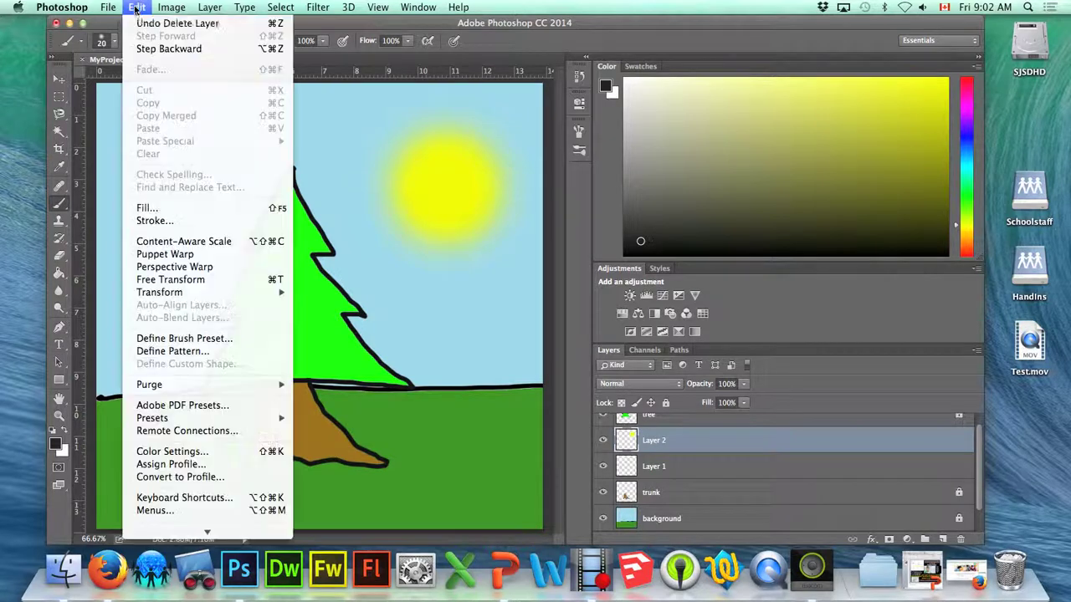
{"action": "left_click", "coordinate": [157, 49]}
Erase the whole bird on Layer 3 with a 125 px Eraser and try the Eraser over the tree on the same layer
{"action": "left_click", "coordinate": [62, 256]}
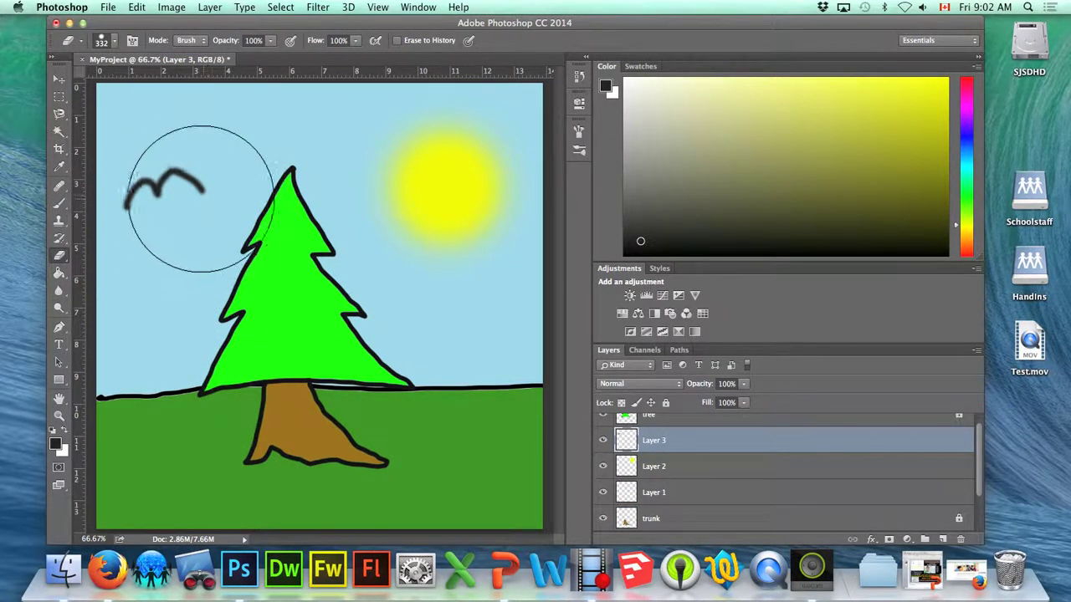
{"action": "key", "text": "bracketleft"}
{"action": "key", "text": "bracketleft"}
{"action": "key", "text": "bracketleft"}
{"action": "key", "text": "bracketleft"}
{"action": "key", "text": "bracketleft"}
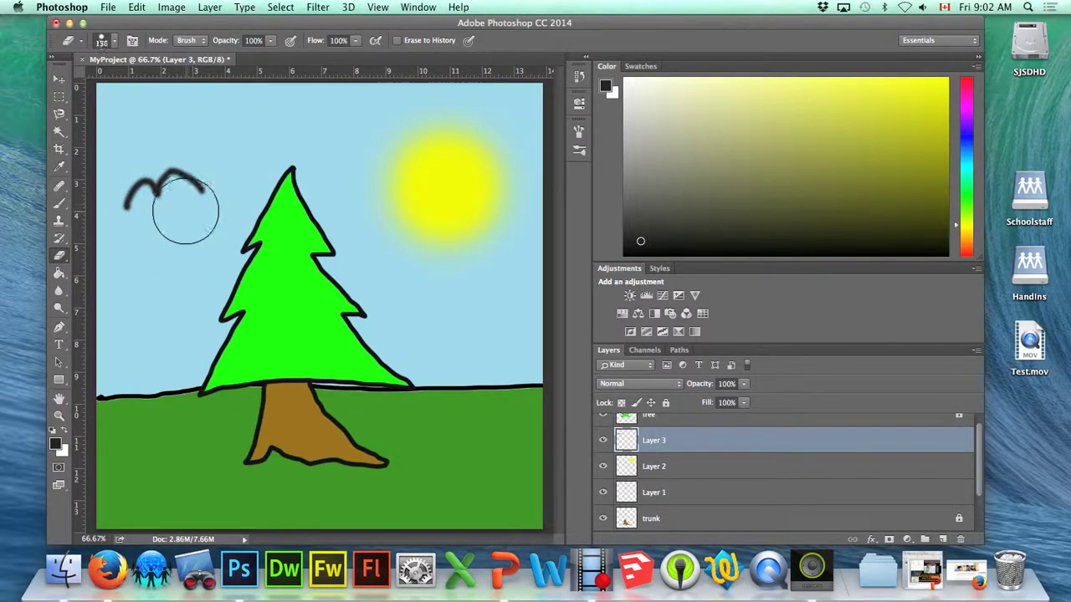
{"action": "key", "text": "bracketleft"}
{"action": "key", "text": "bracketright"}
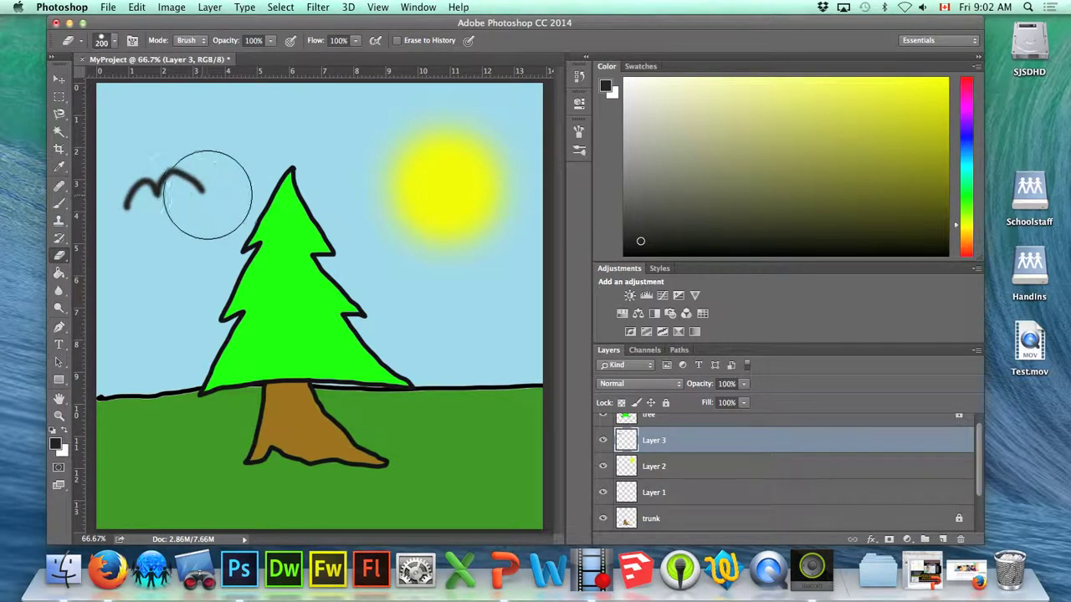
{"action": "key", "text": "bracketleft"}
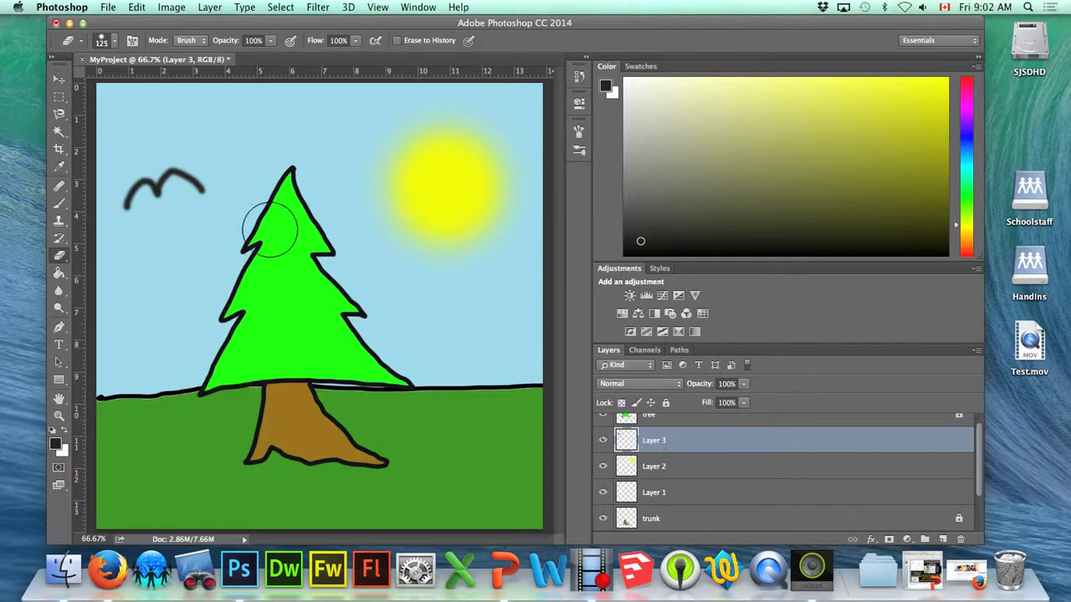
{"action": "mouse_move", "coordinate": [199, 179]}
{"action": "left_mouse_down"}
{"action": "mouse_move", "coordinate": [163, 182]}
{"action": "mouse_move", "coordinate": [173, 175]}
{"action": "left_mouse_up"}
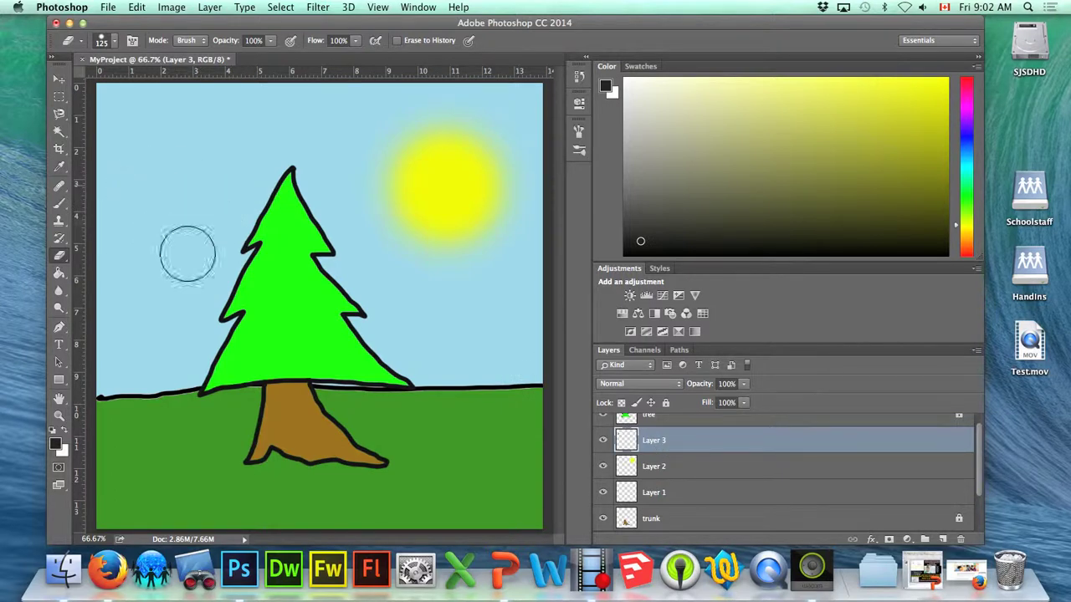
{"action": "mouse_move", "coordinate": [314, 297]}
{"action": "left_mouse_down"}
{"action": "mouse_move", "coordinate": [295, 332]}
{"action": "mouse_move", "coordinate": [286, 300]}
{"action": "mouse_move", "coordinate": [284, 313]}
{"action": "mouse_move", "coordinate": [319, 323]}
{"action": "mouse_move", "coordinate": [305, 302]}
{"action": "mouse_move", "coordinate": [322, 307]}
{"action": "mouse_move", "coordinate": [305, 314]}
{"action": "mouse_move", "coordinate": [341, 327]}
{"action": "left_mouse_up"}
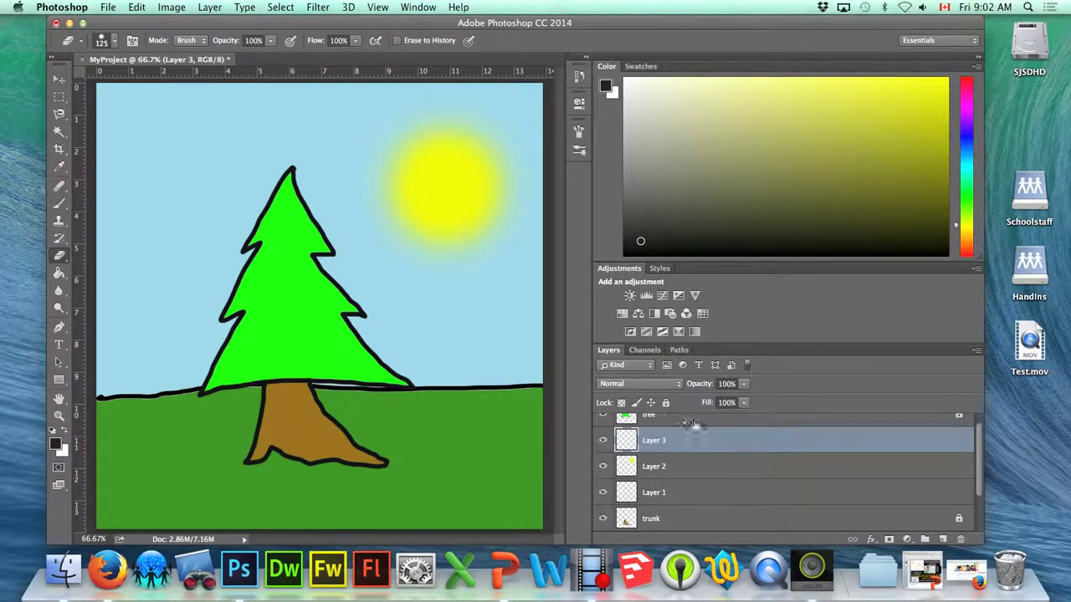
Unlock the tree layer, erase the lower-right tip of the tree, and undo the erasure
{"action": "left_click", "coordinate": [651, 416]}
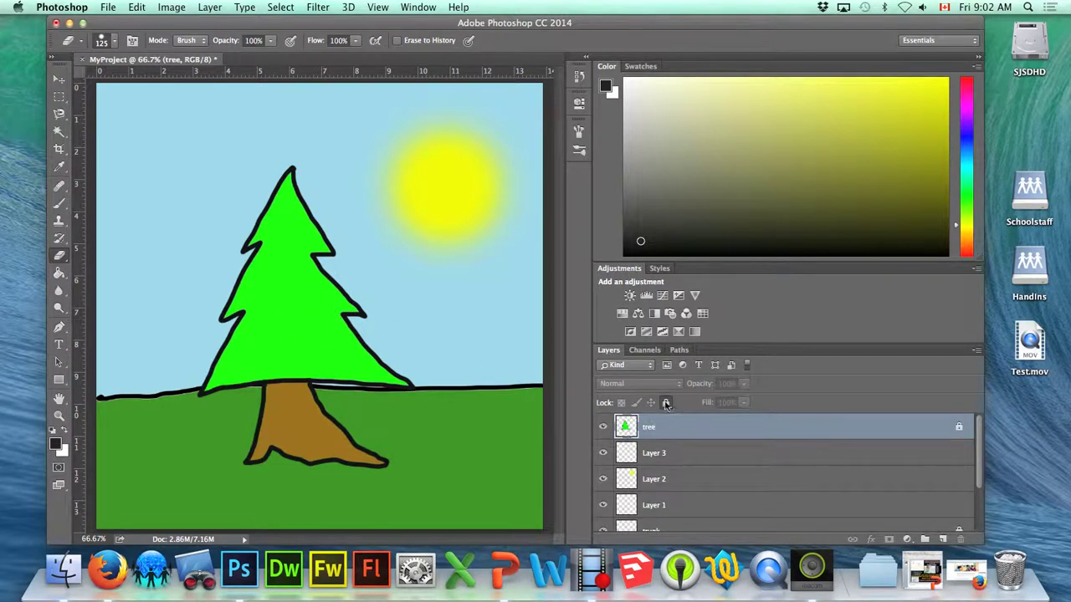
{"action": "left_click", "coordinate": [667, 404]}
{"action": "left_click_drag", "start_coordinate": [418, 376], "coordinate": [406, 375]}
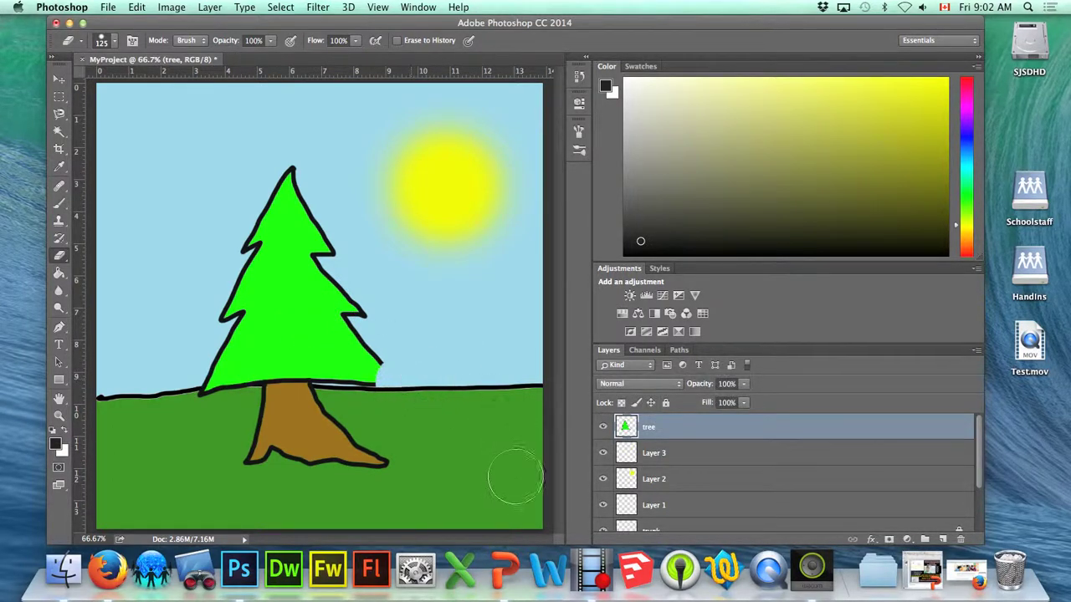
{"action": "key", "text": "super+z"}
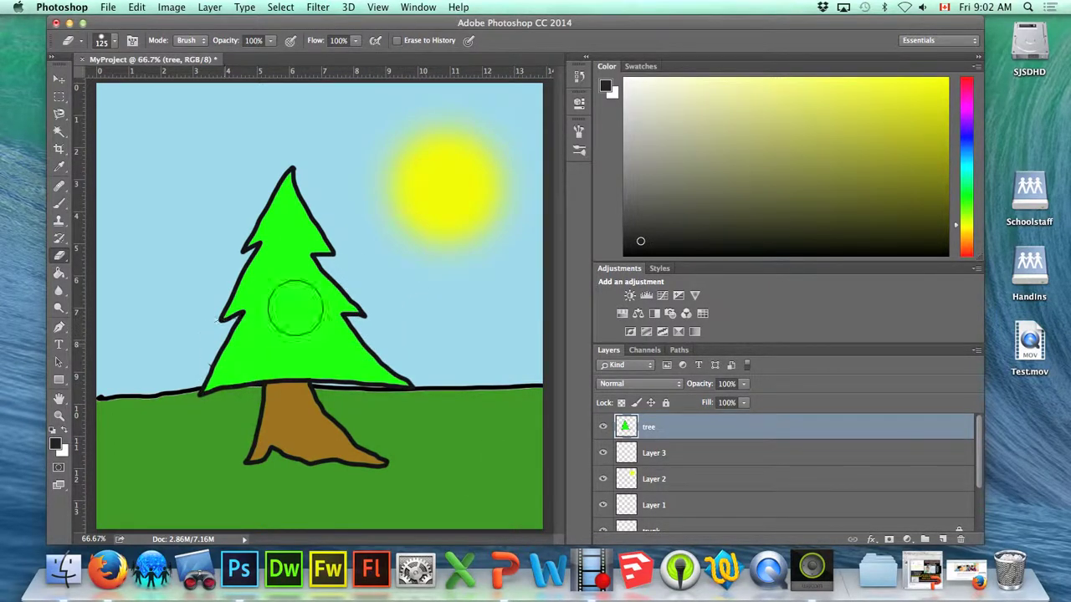
Zoom in on the tree's right edge to 300% and zoom back out to 66.67%
{"action": "left_click", "coordinate": [58, 416]}
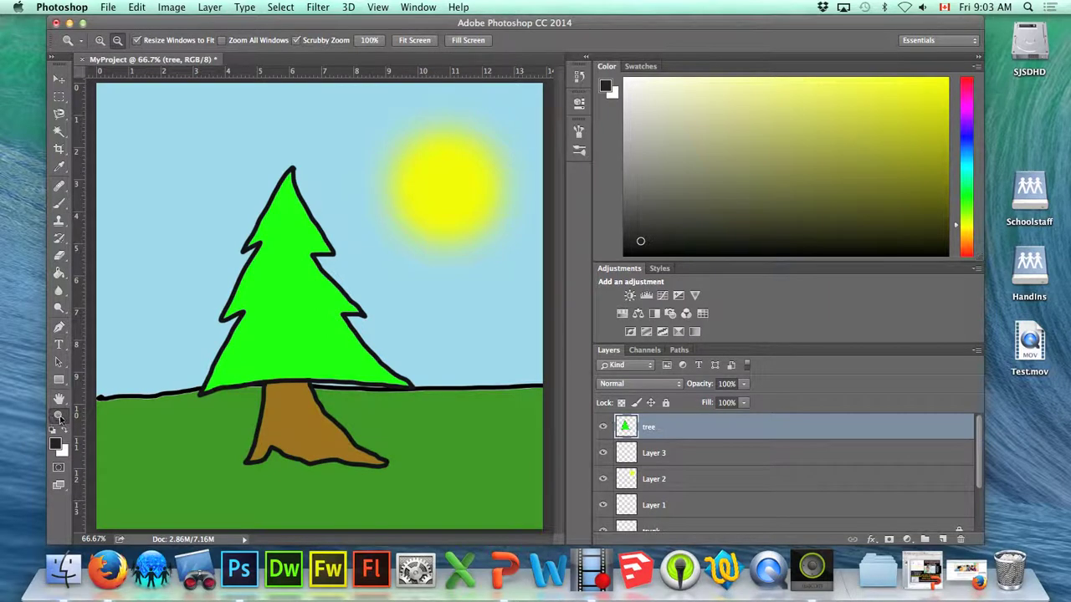
{"action": "left_click", "coordinate": [101, 41]}
{"action": "left_click_drag", "start_coordinate": [297, 287], "coordinate": [325, 292]}
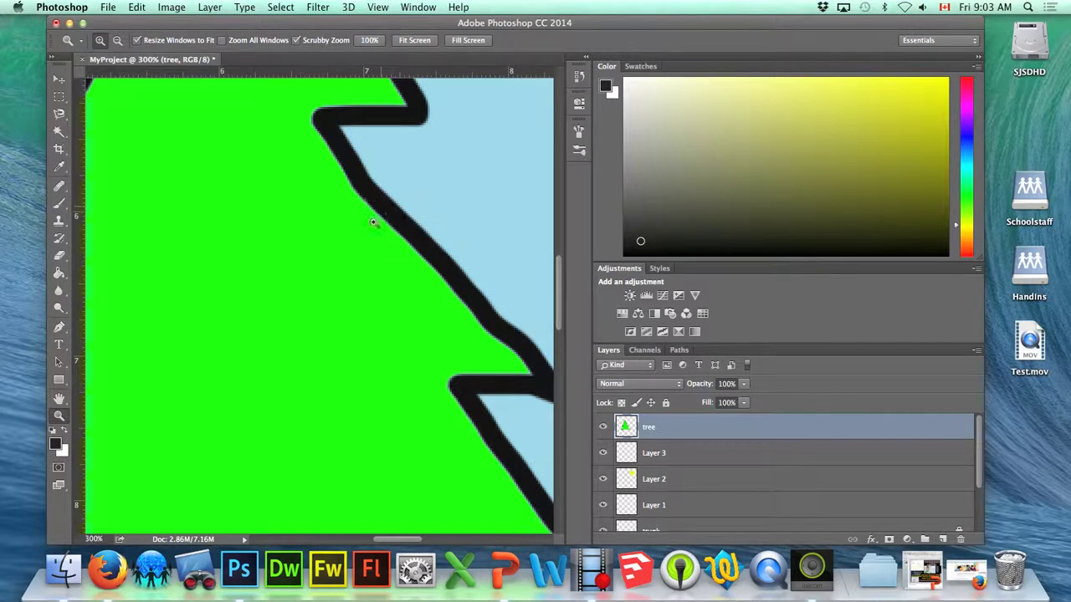
{"action": "left_click", "coordinate": [118, 40]}
{"action": "left_click_drag", "start_coordinate": [220, 234], "coordinate": [251, 307]}
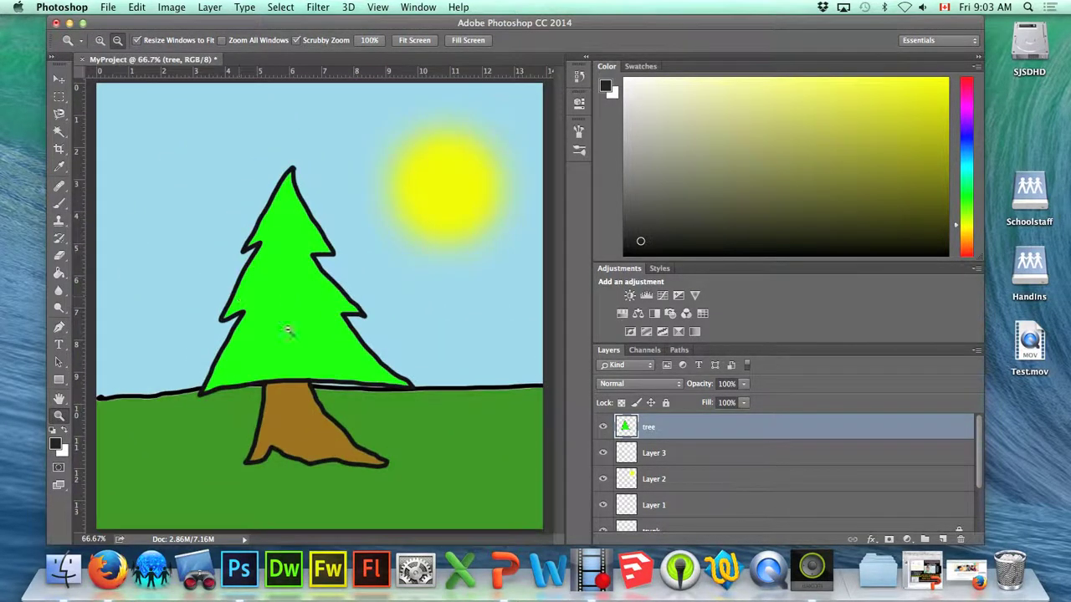